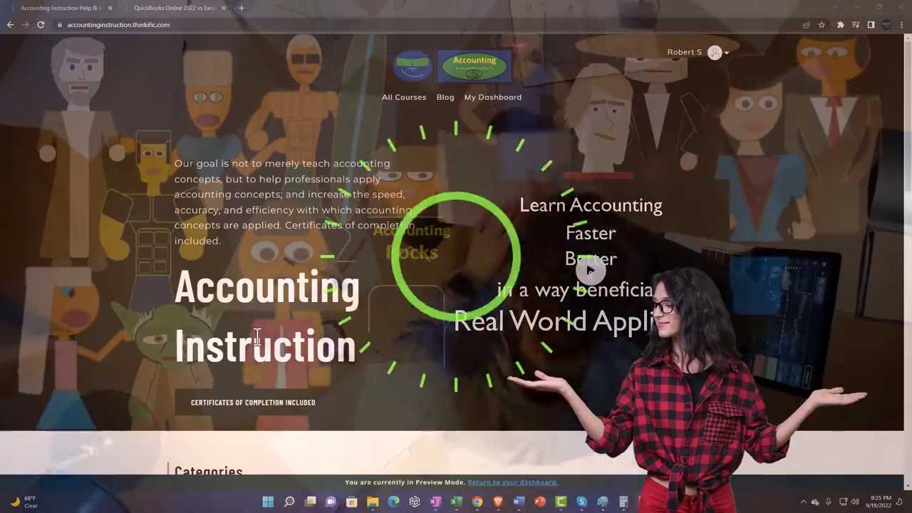
Browse the course categories on the Accounting Instruction site and the lesson list of the QuickBooks Online 2022 course.
{"action": "scroll", "coordinate": [124, 386], "scroll_direction": "down", "scroll_amount": 5}
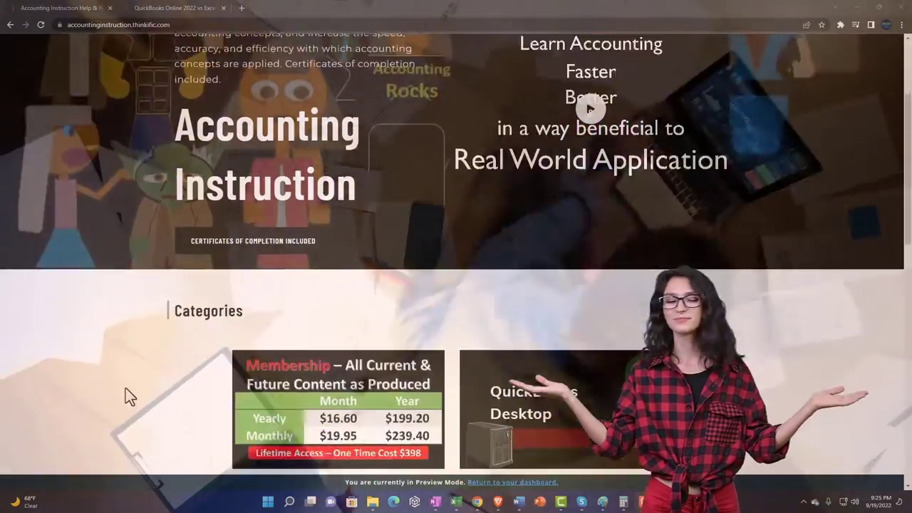
{"action": "scroll", "coordinate": [126, 389], "scroll_direction": "down", "scroll_amount": 3}
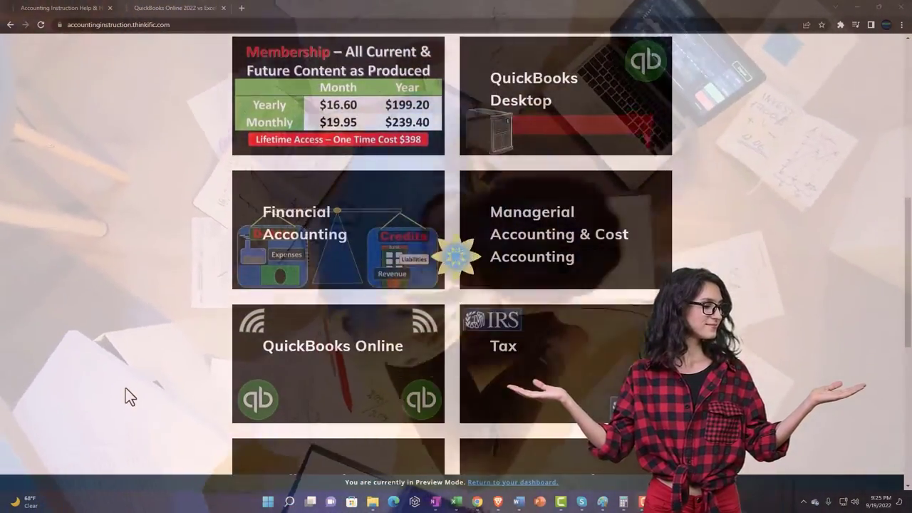
{"action": "scroll", "coordinate": [126, 396], "scroll_direction": "down", "scroll_amount": 4}
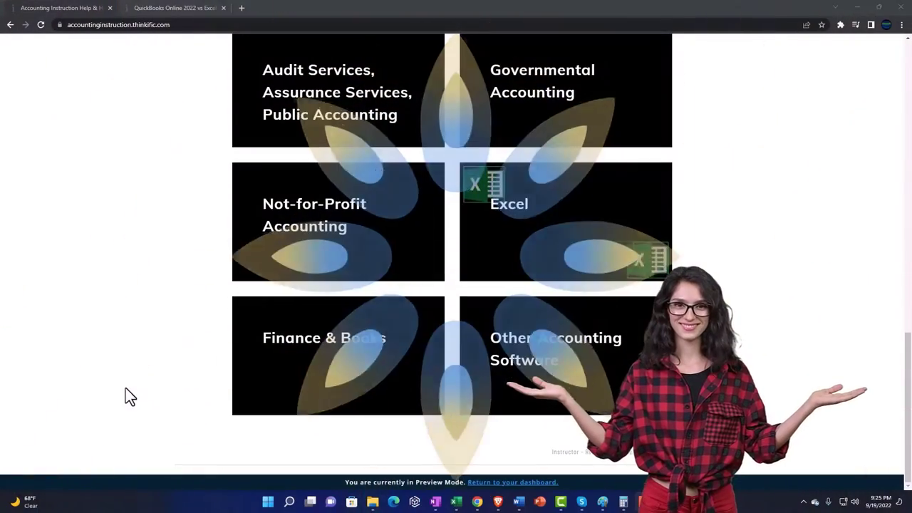
{"action": "left_click", "coordinate": [164, 11]}
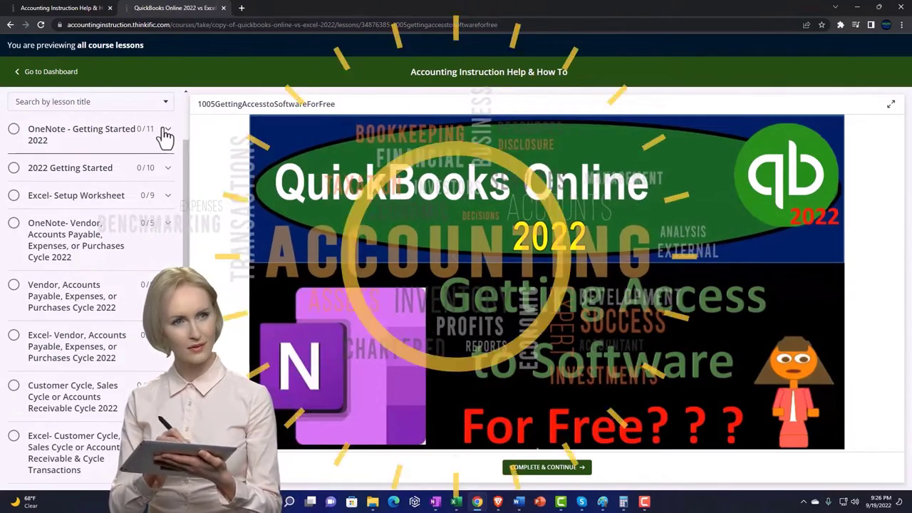
{"action": "left_click", "coordinate": [165, 135]}
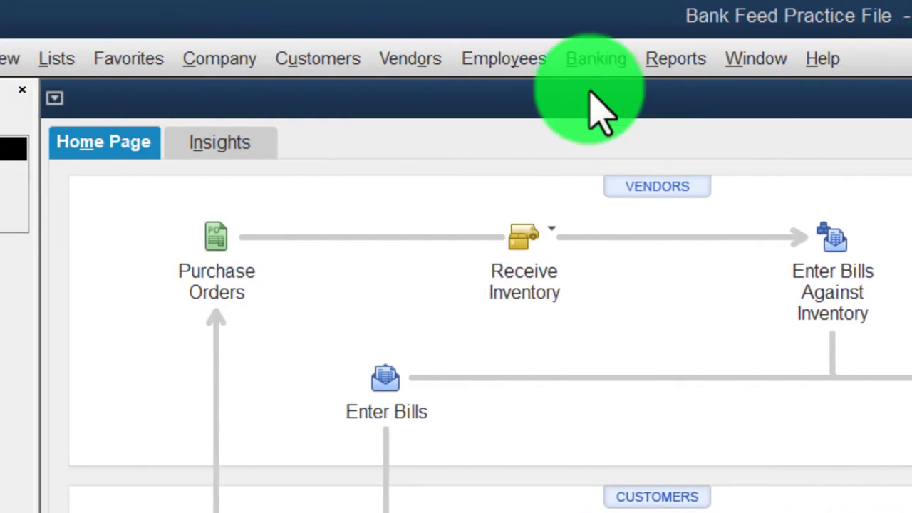
{"action": "left_click", "coordinate": [129, 60]}
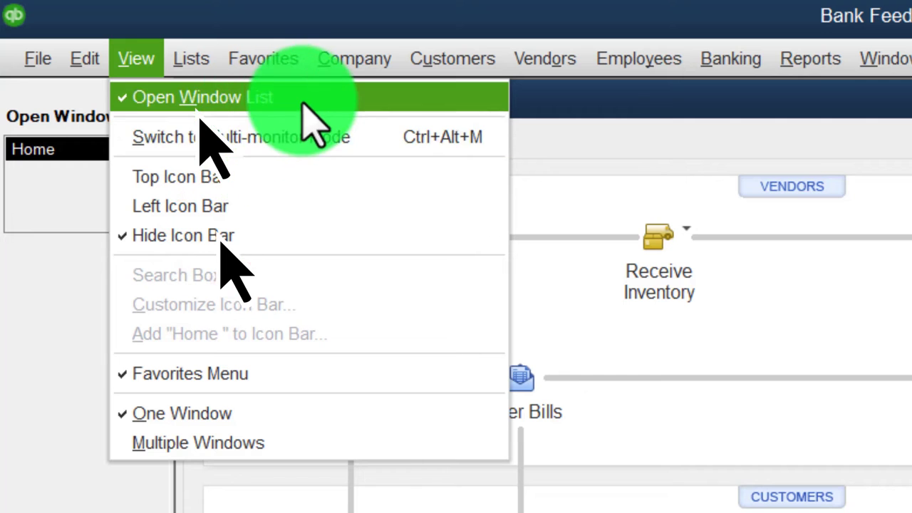
{"action": "left_click", "coordinate": [46, 300]}
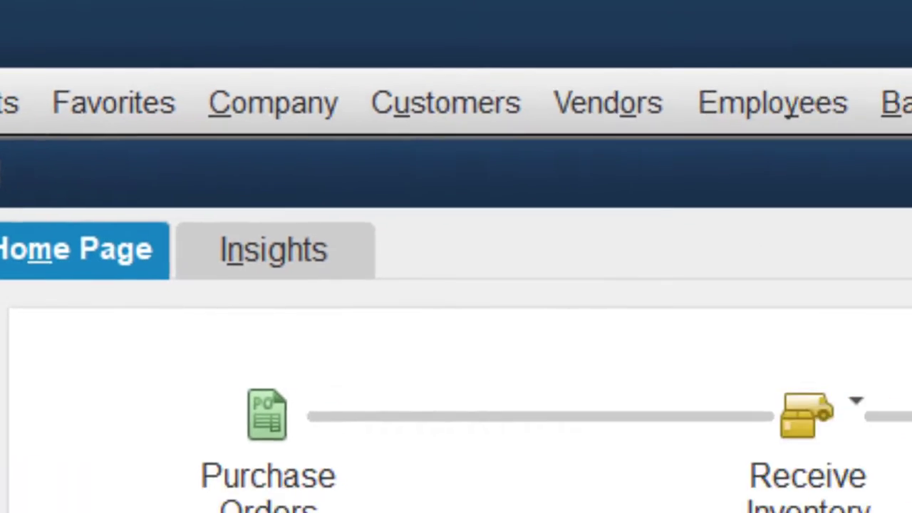
Open the Profit & Loss Standard report in QuickBooks Desktop and set its date range to 01/01/2022 through 12/31/2022.
{"action": "left_click", "coordinate": [467, 89]}
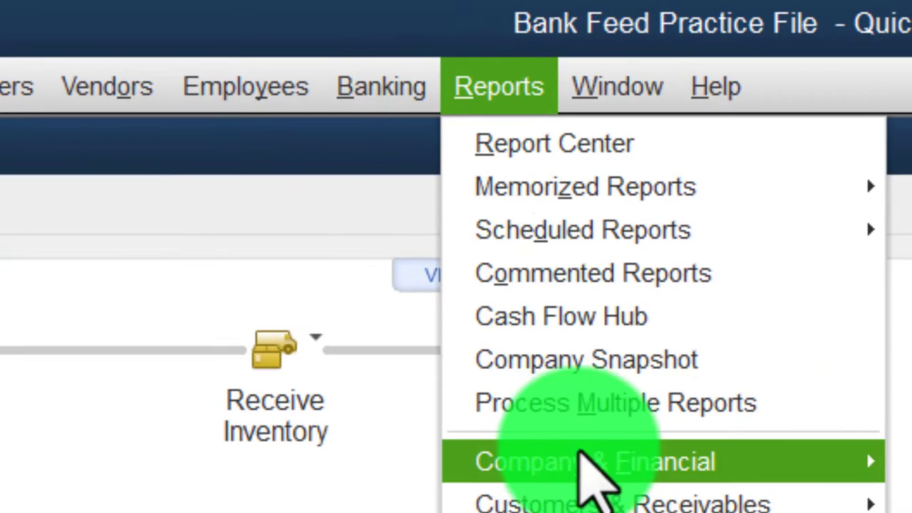
{"action": "mouse_move", "coordinate": [901, 464]}
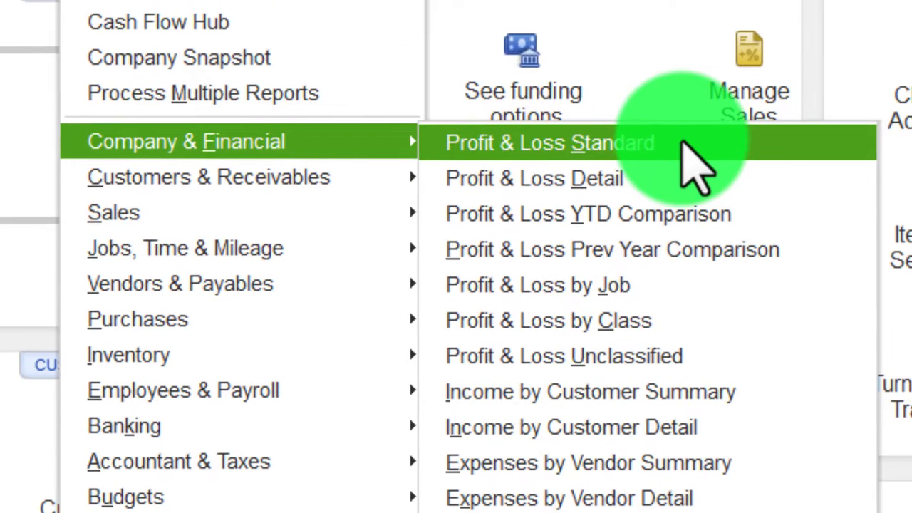
{"action": "left_click", "coordinate": [697, 168]}
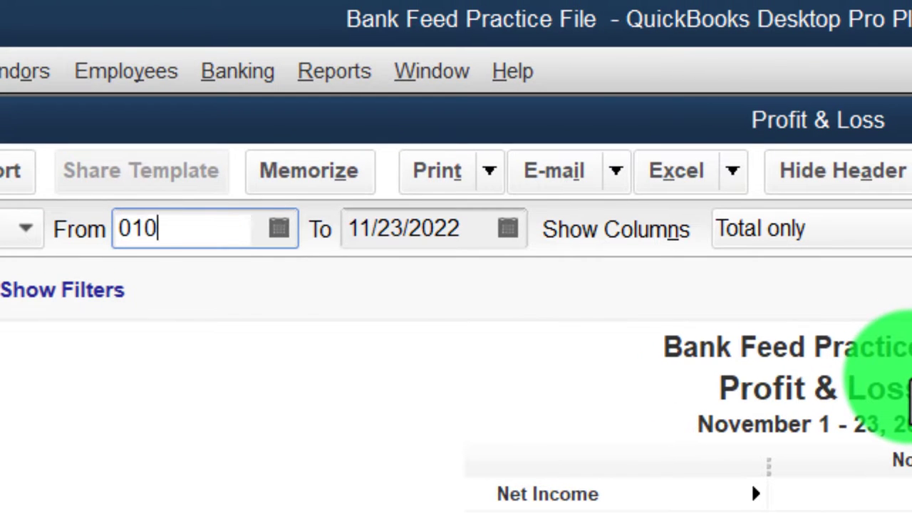
{"action": "type", "text": "1231"}
{"action": "key", "text": "Tab"}
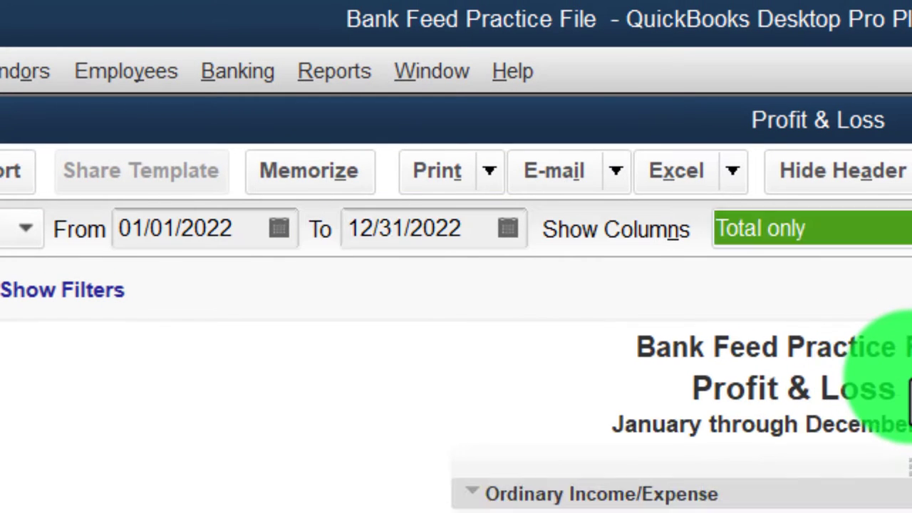
Customize the Profit & Loss report's font size to 14 and apply the change to all related fonts.
{"action": "left_click", "coordinate": [199, 186]}
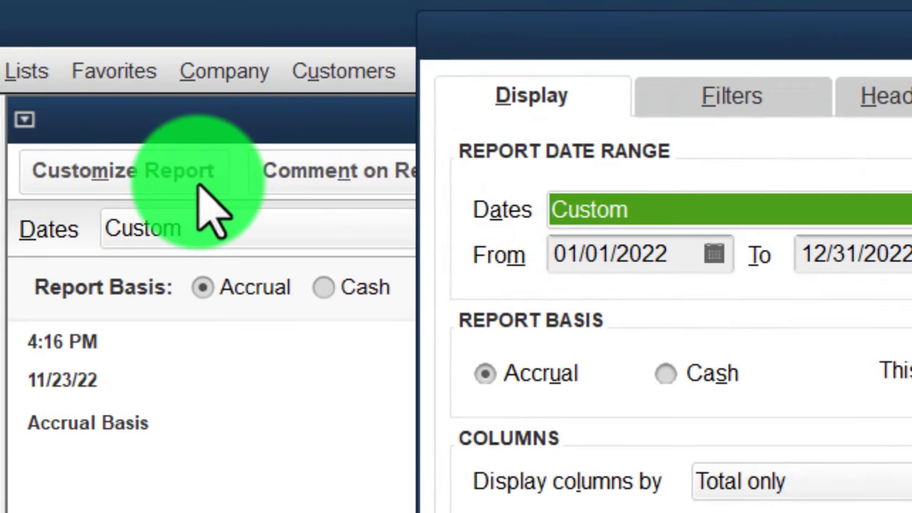
{"action": "left_click", "coordinate": [698, 85]}
{"action": "left_click", "coordinate": [642, 471]}
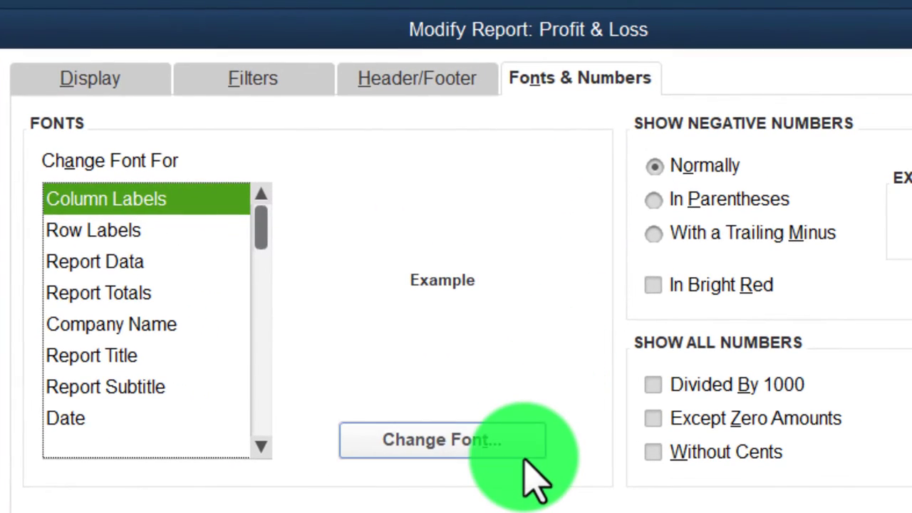
{"action": "left_click", "coordinate": [508, 357]}
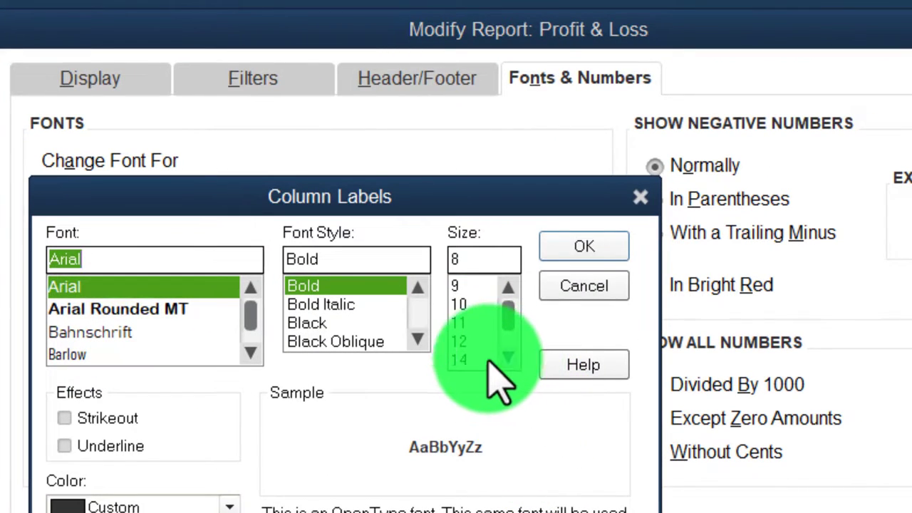
{"action": "left_click", "coordinate": [570, 246]}
{"action": "left_click", "coordinate": [477, 366]}
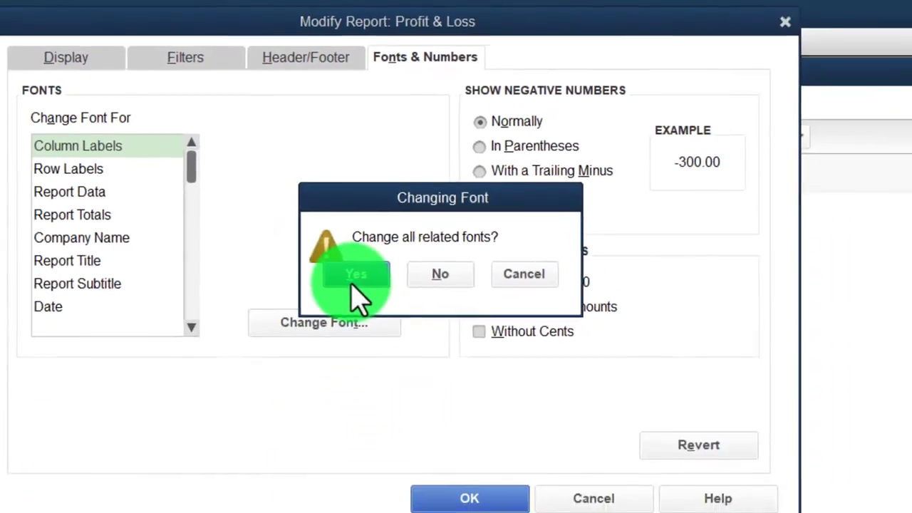
{"action": "left_click", "coordinate": [433, 458]}
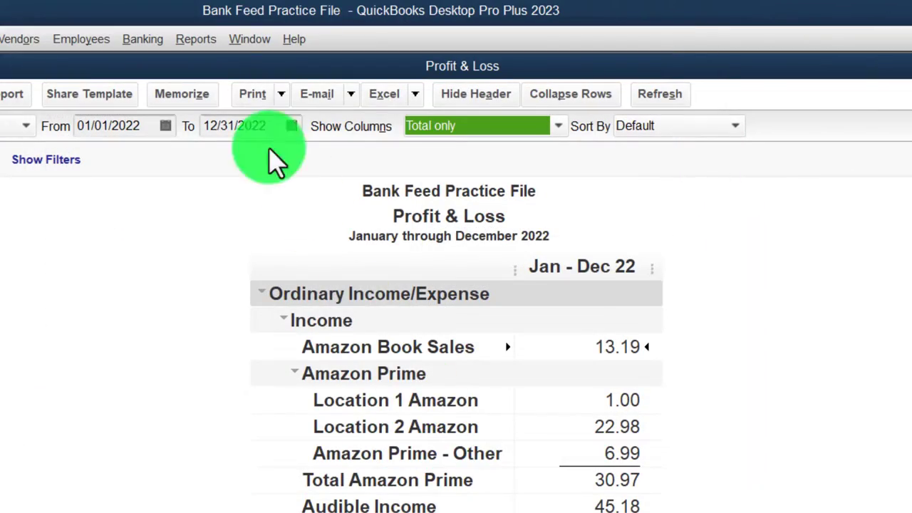
Open the Balance Sheet Standard report and customize its date range to 01/01/2022 through 12/31/2022.
{"action": "left_click", "coordinate": [196, 39]}
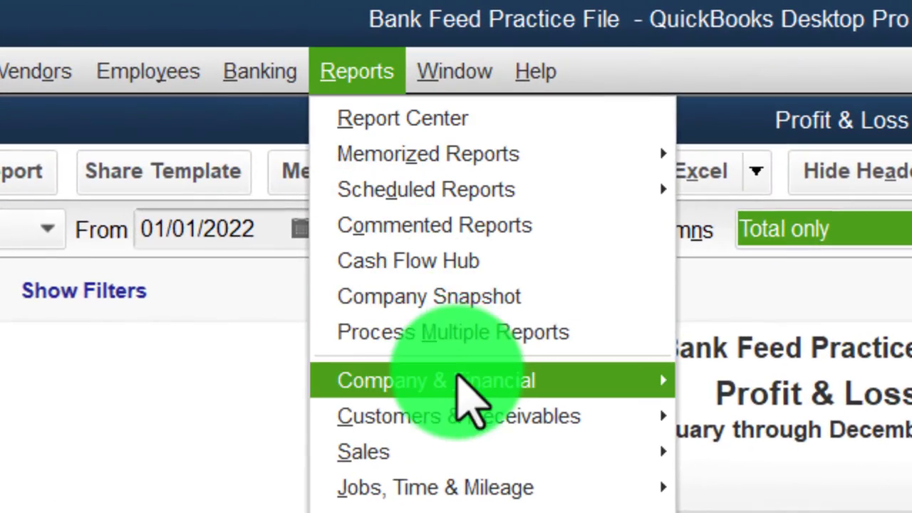
{"action": "mouse_move", "coordinate": [466, 395]}
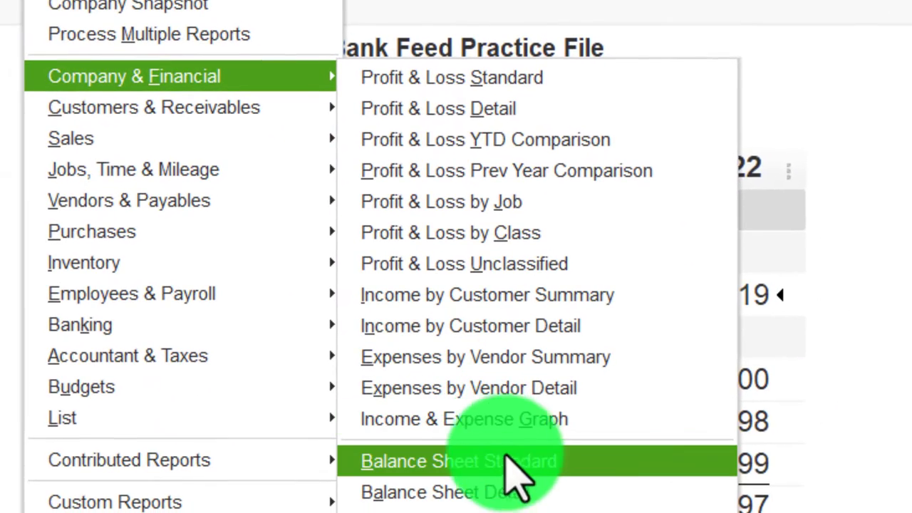
{"action": "left_click", "coordinate": [584, 463]}
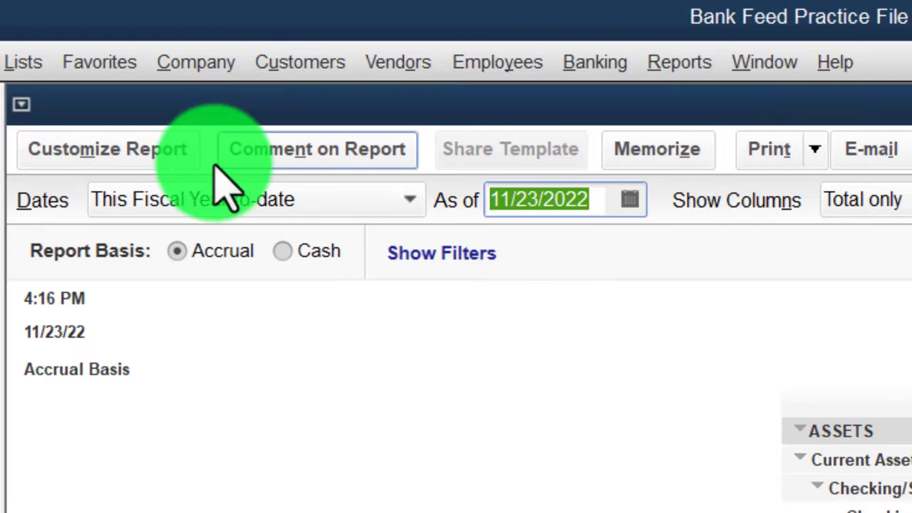
{"action": "left_click", "coordinate": [178, 164]}
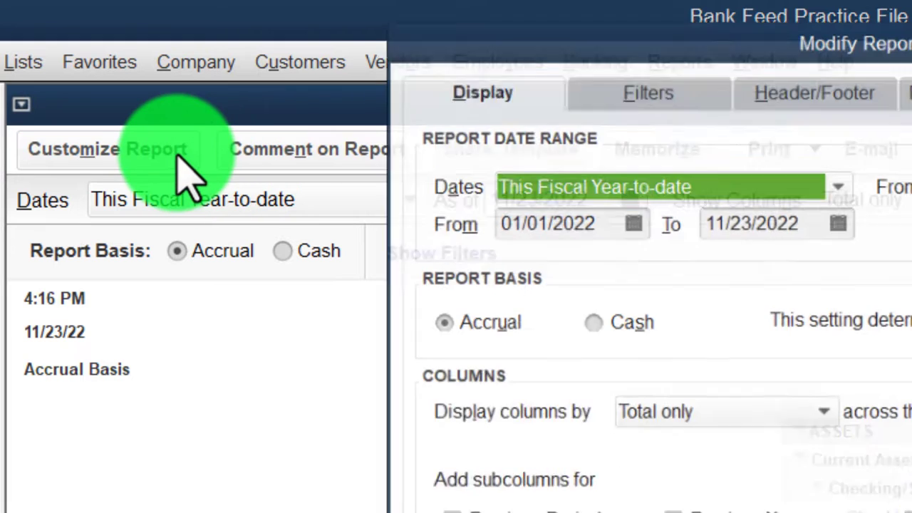
{"action": "key", "text": "Tab"}
{"action": "type", "text": "010"}
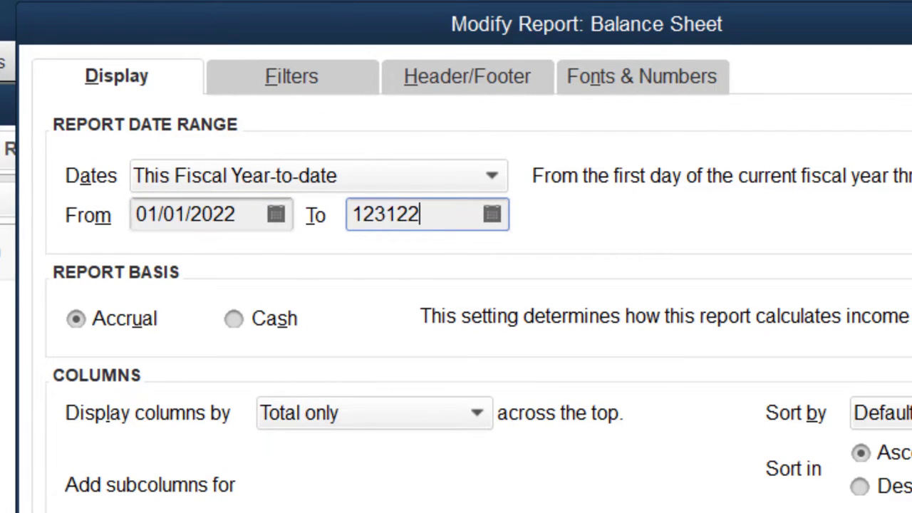
{"action": "key", "text": "Tab"}
Set the Balance Sheet report's font size to 14 for all related fonts and apply the customization.
{"action": "left_click", "coordinate": [642, 78]}
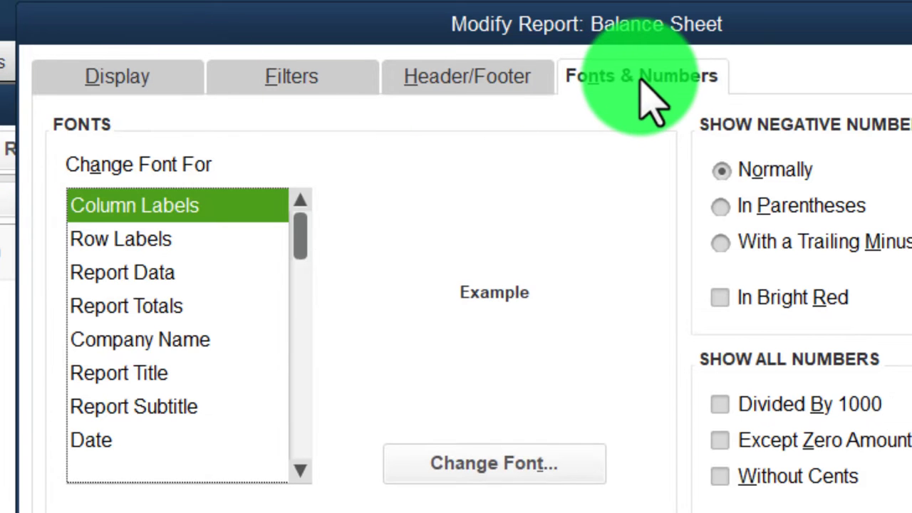
{"action": "left_click", "coordinate": [584, 461]}
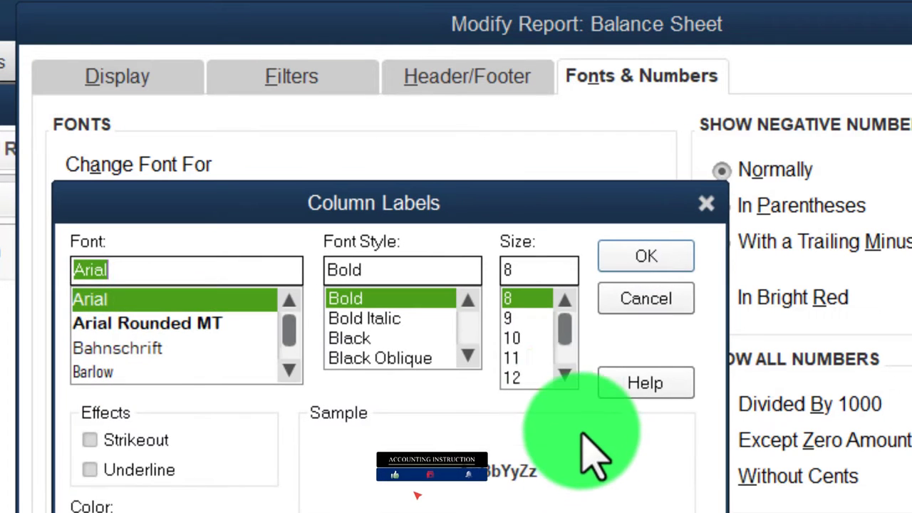
{"action": "left_click", "coordinate": [530, 382]}
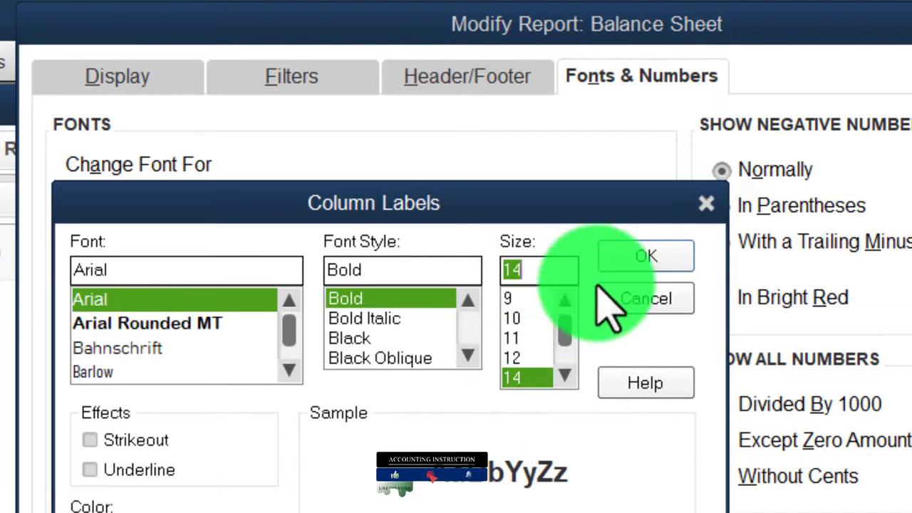
{"action": "left_click", "coordinate": [609, 258]}
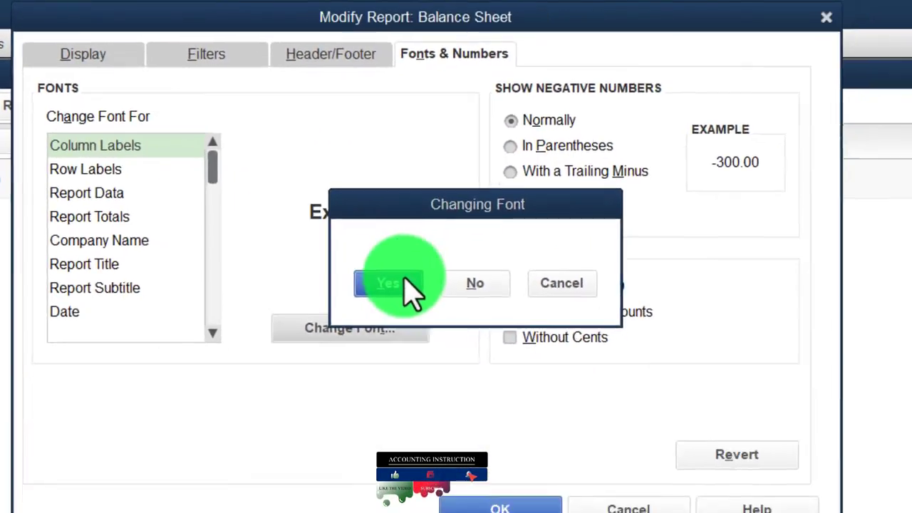
{"action": "left_click", "coordinate": [573, 381]}
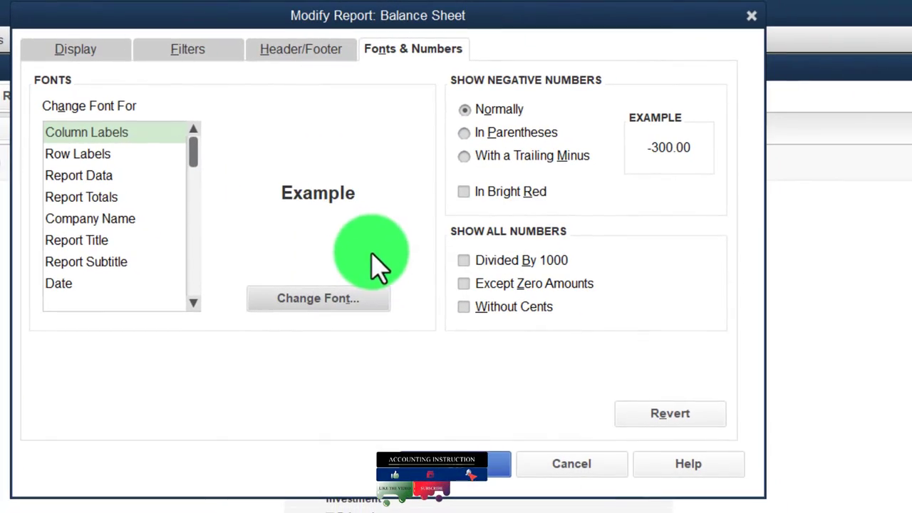
{"action": "left_click", "coordinate": [467, 459]}
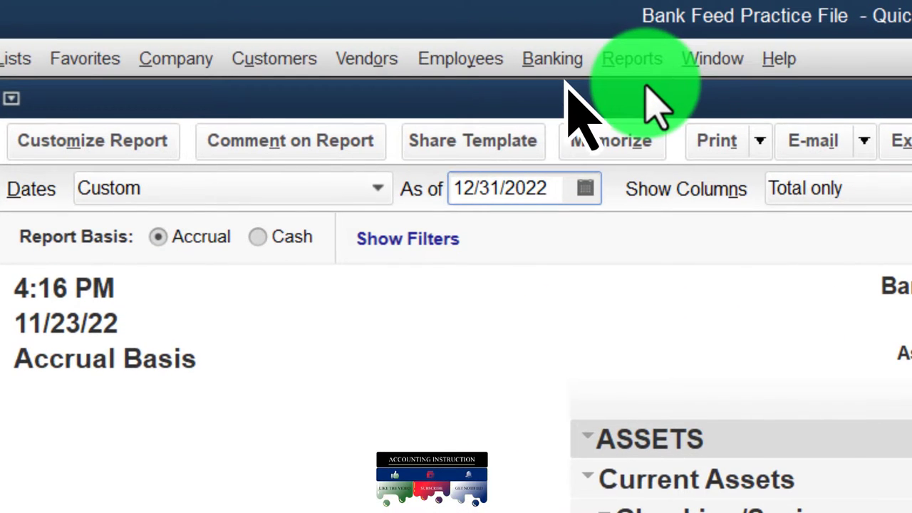
Open the Bank Feeds Center to review the downloaded bank transactions.
{"action": "left_click", "coordinate": [552, 58]}
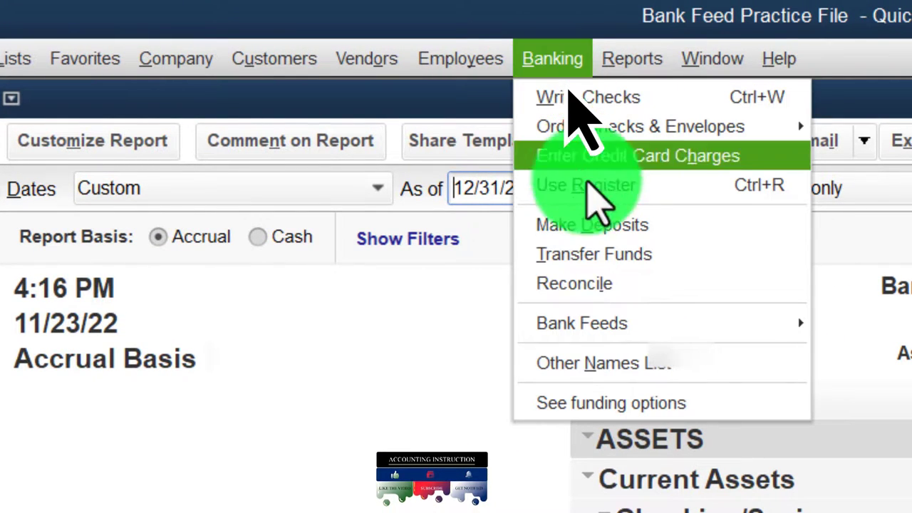
{"action": "mouse_move", "coordinate": [629, 324]}
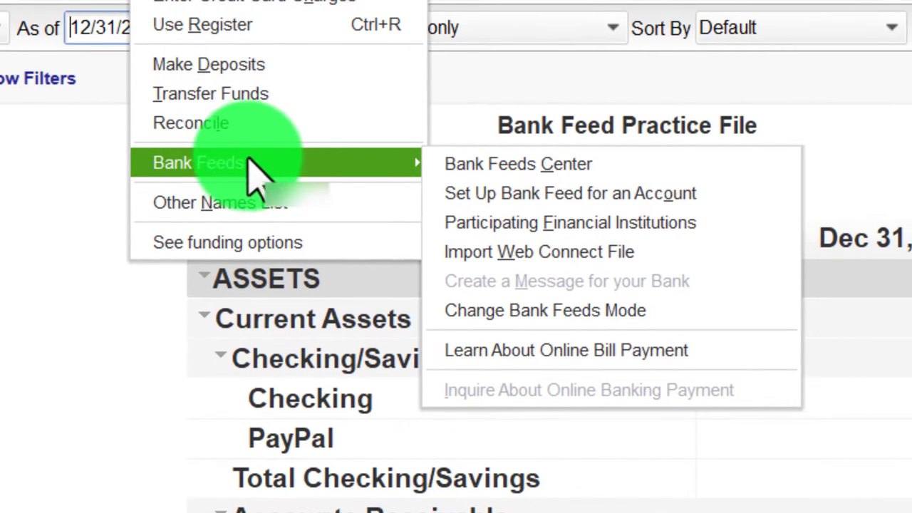
{"action": "left_click", "coordinate": [552, 170]}
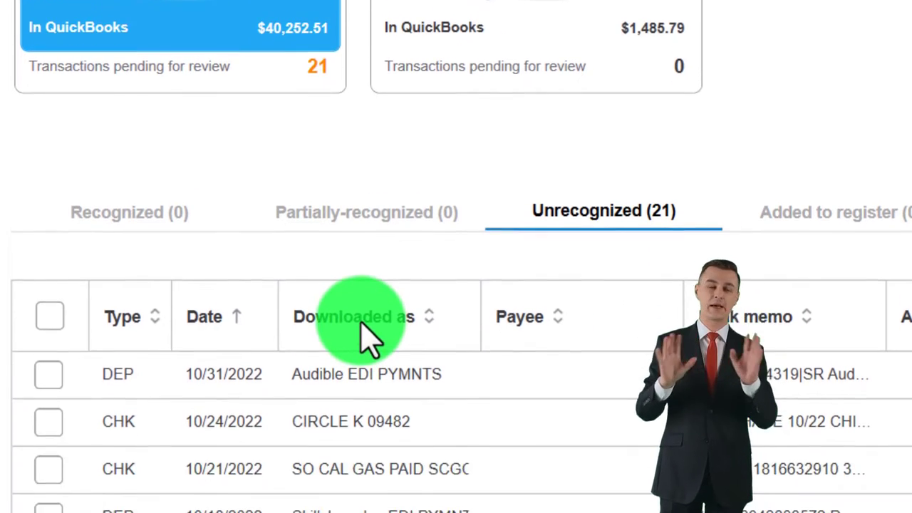
Sort the Checking account's unrecognized transactions by Downloaded as and look through the sorted list.
{"action": "left_click", "coordinate": [361, 418]}
{"action": "scroll", "coordinate": [492, 303], "scroll_direction": "down", "scroll_amount": 5}
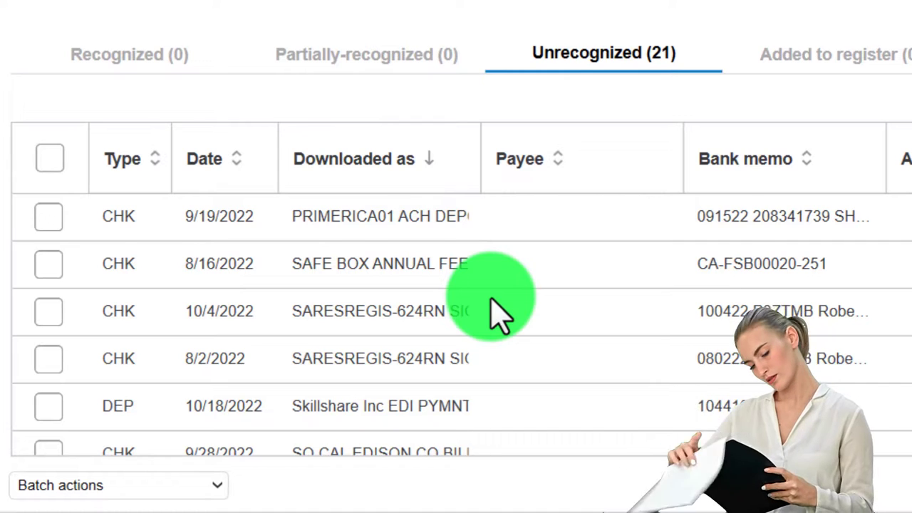
{"action": "scroll", "coordinate": [497, 313], "scroll_direction": "down", "scroll_amount": 2}
{"action": "scroll", "coordinate": [497, 314], "scroll_direction": "up", "scroll_amount": 2}
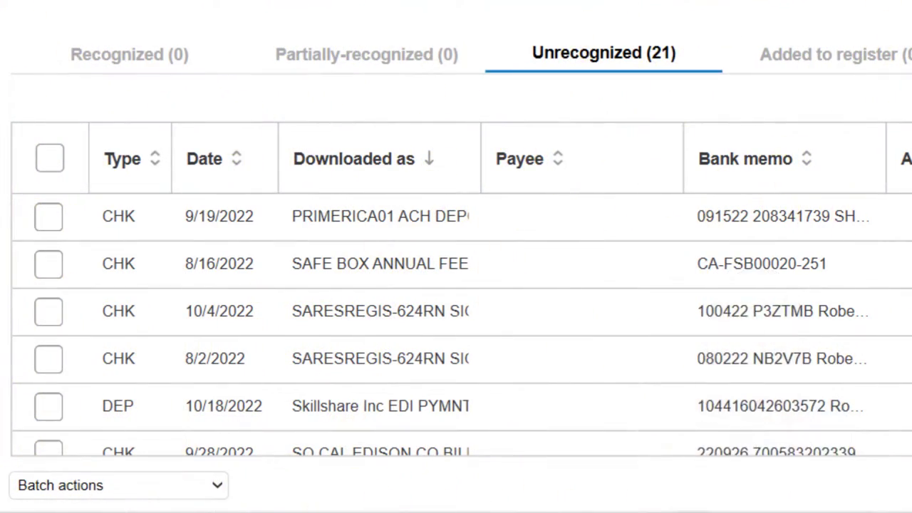
Return to the open Balance Sheet report and examine the Checking account balance.
{"action": "left_click", "coordinate": [847, 152]}
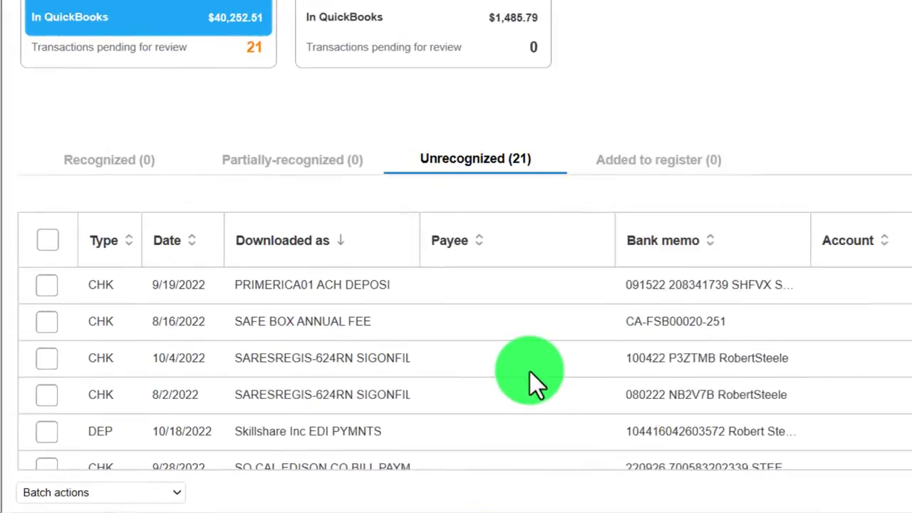
{"action": "left_click", "coordinate": [366, 408]}
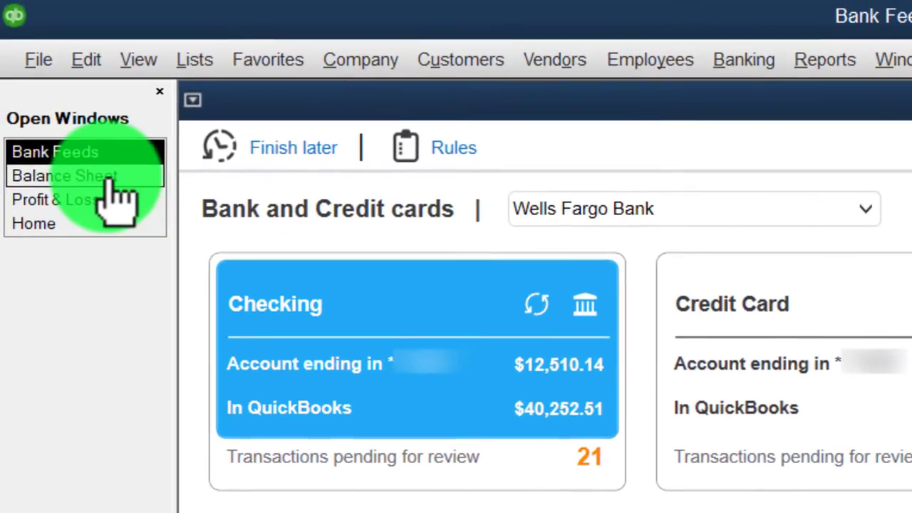
{"action": "left_click", "coordinate": [107, 177]}
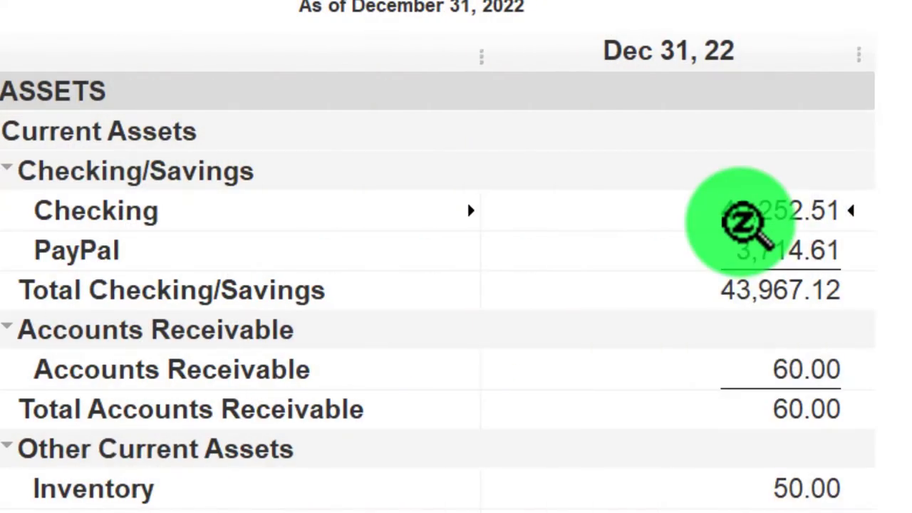
Look further down the Balance Sheet and return to the open Bank Feeds window.
{"action": "scroll", "coordinate": [745, 222], "scroll_direction": "down", "scroll_amount": 1}
{"action": "scroll", "coordinate": [744, 222], "scroll_direction": "down", "scroll_amount": 3}
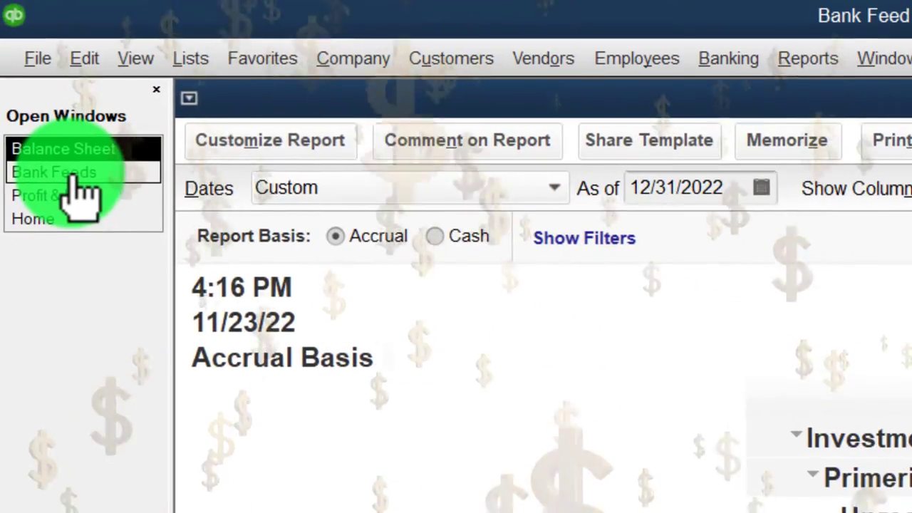
{"action": "left_click", "coordinate": [71, 172]}
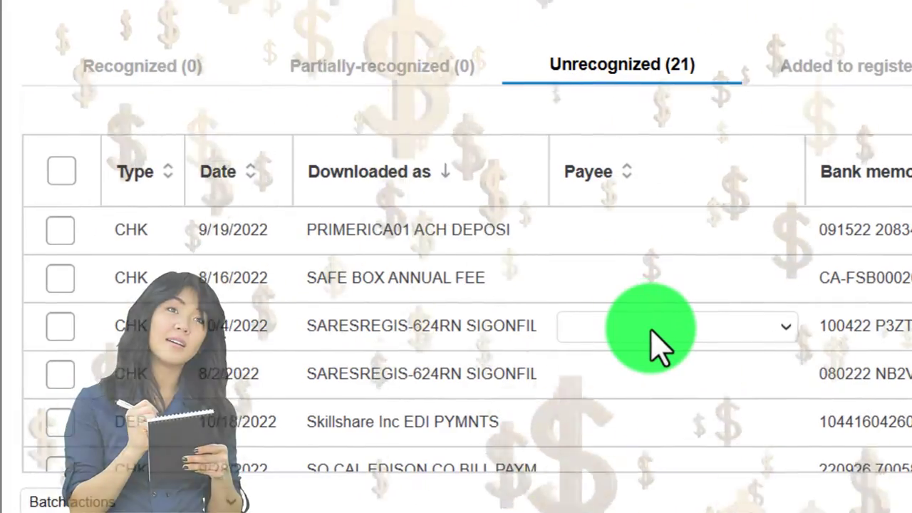
Quick-add Saresregis - 6 as a vendor payee for the 10/4/2022 SARESREGIS check and assign it to the Supplies account.
{"action": "left_click", "coordinate": [314, 342]}
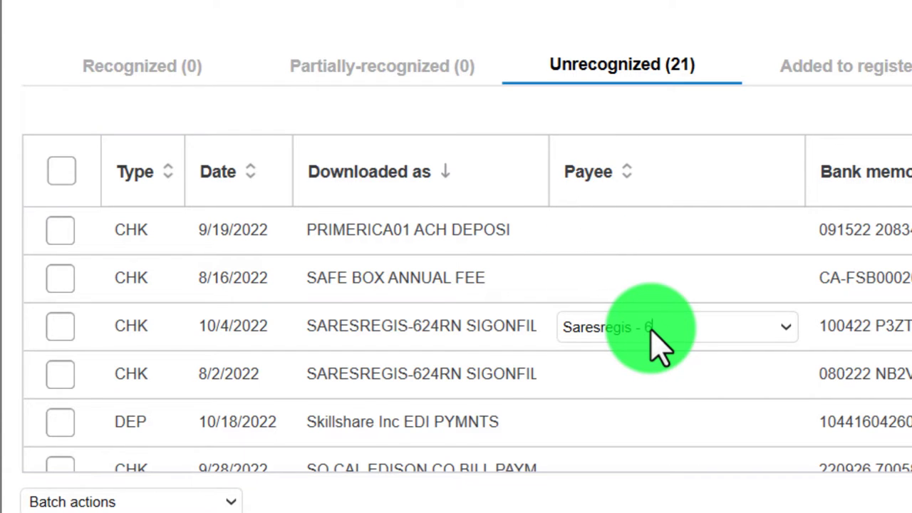
{"action": "key", "text": "Tab"}
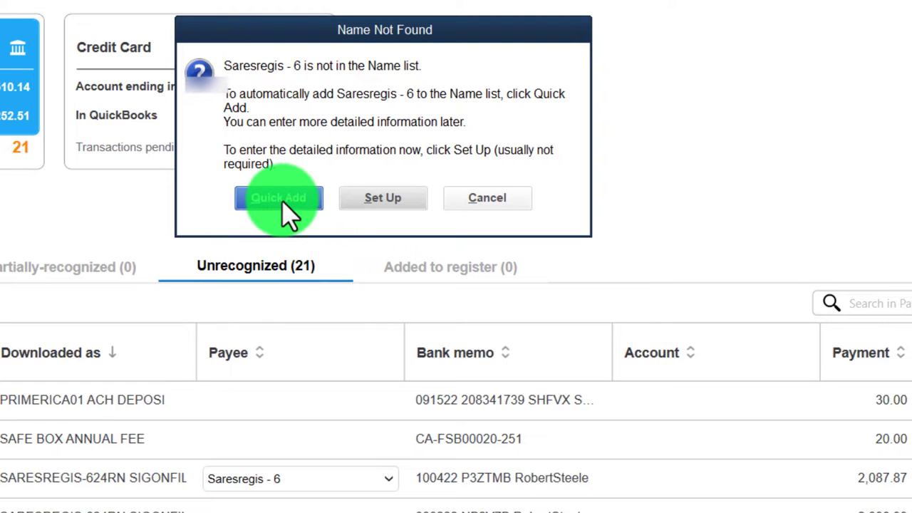
{"action": "left_click", "coordinate": [282, 199]}
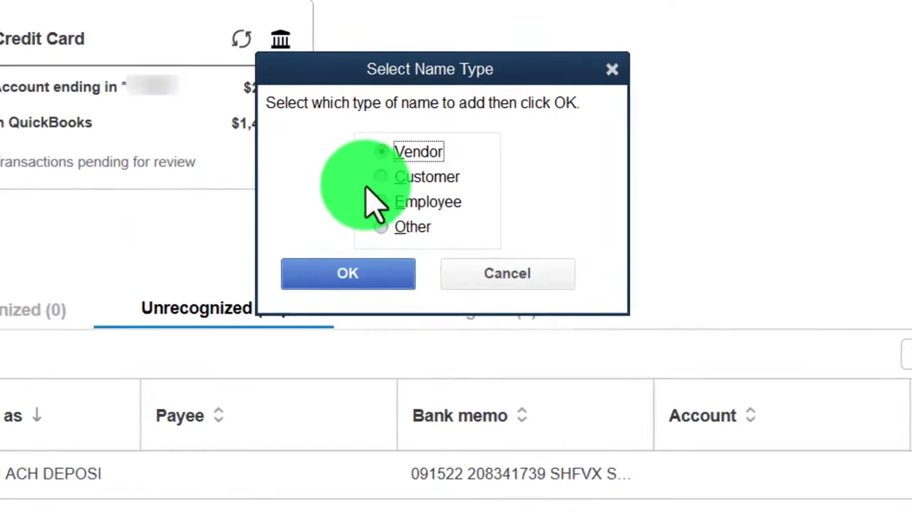
{"action": "left_click", "coordinate": [367, 240]}
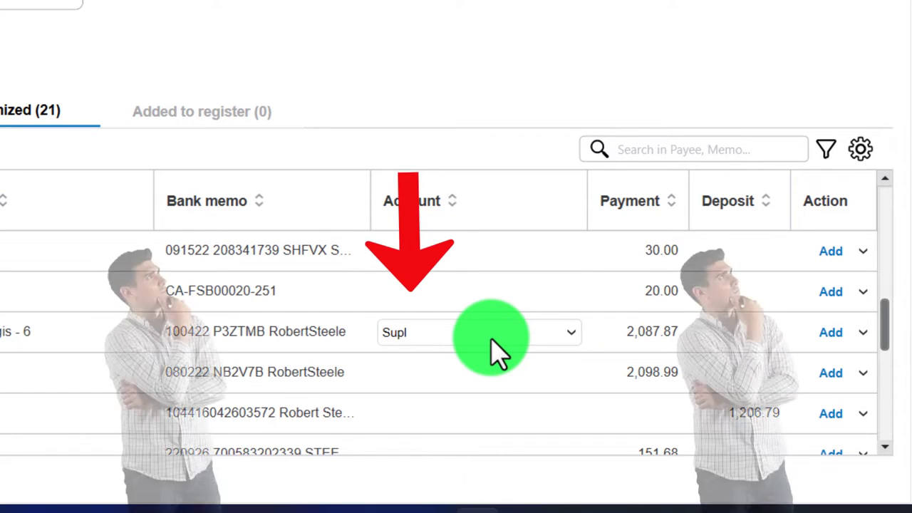
{"action": "type", "text": "plies"}
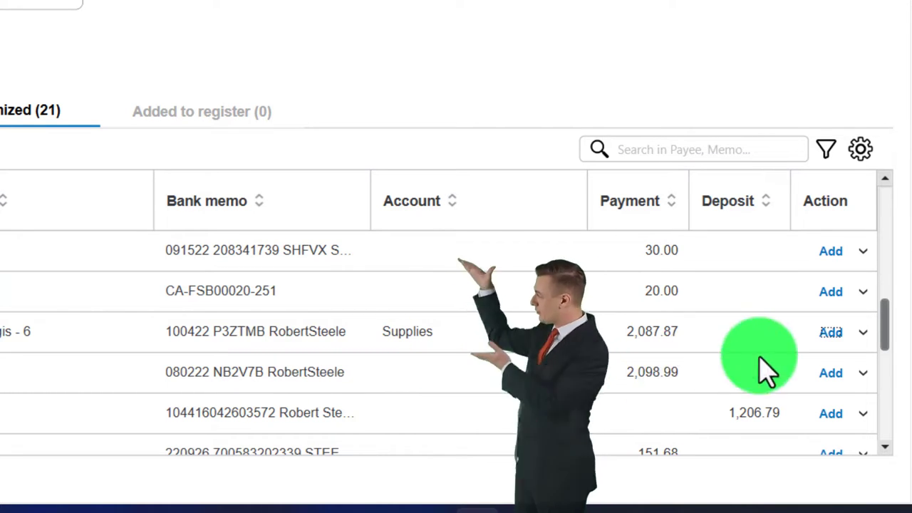
Open the 10/4/2022 SARESREGIS transaction's details and start a rule from it named Saresregis Uner 1000.
{"action": "left_click", "coordinate": [864, 330]}
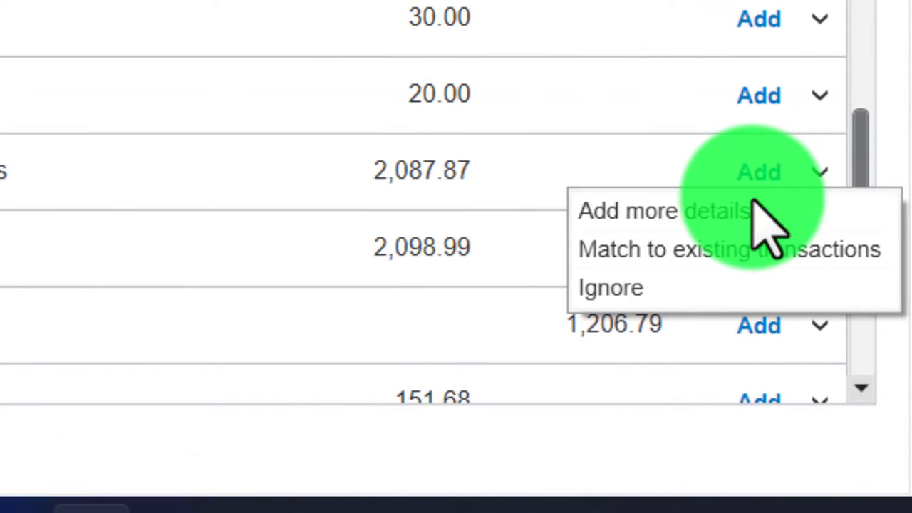
{"action": "left_click", "coordinate": [755, 208]}
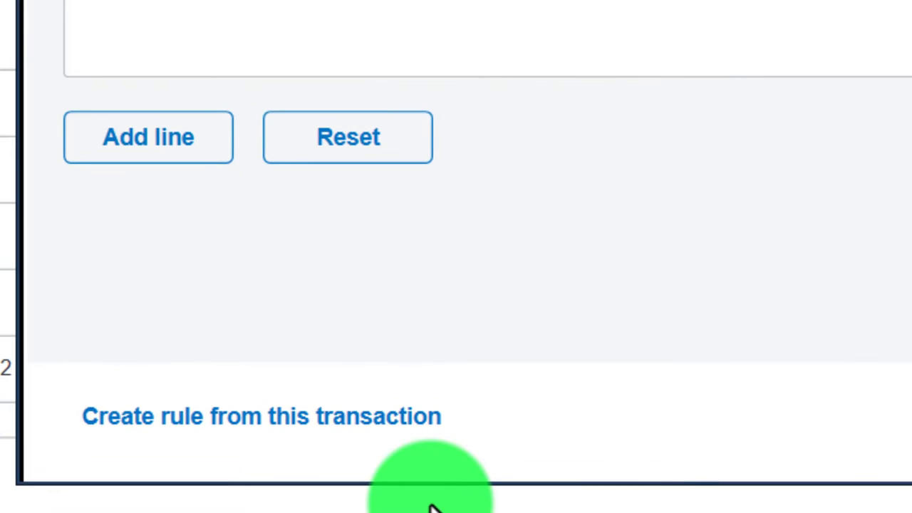
{"action": "left_click", "coordinate": [378, 419]}
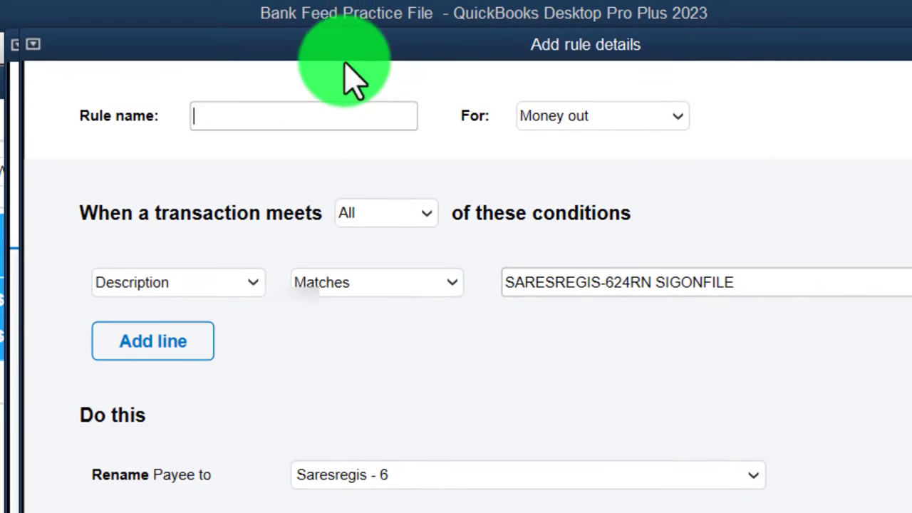
{"action": "left_click_drag", "start_coordinate": [350, 78], "coordinate": [576, 37]}
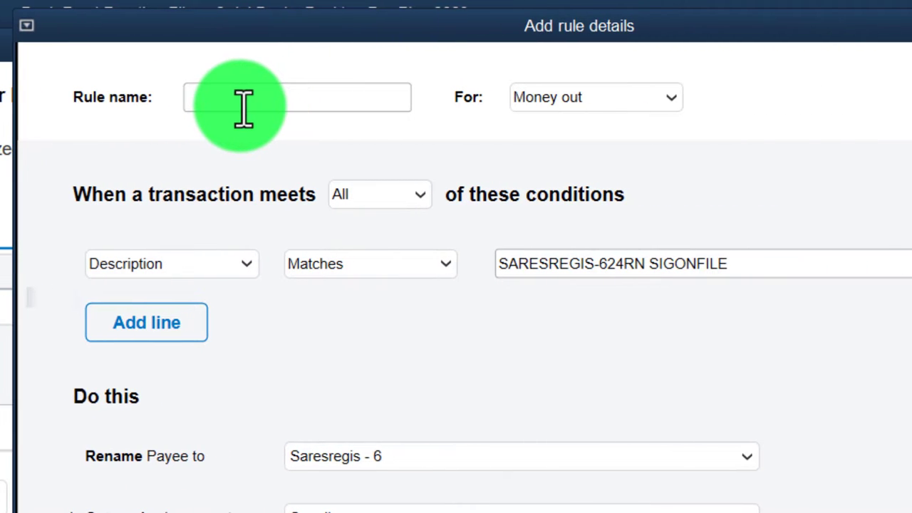
{"action": "left_click", "coordinate": [244, 100]}
{"action": "type", "text": "Saresregis Uner 1000"}
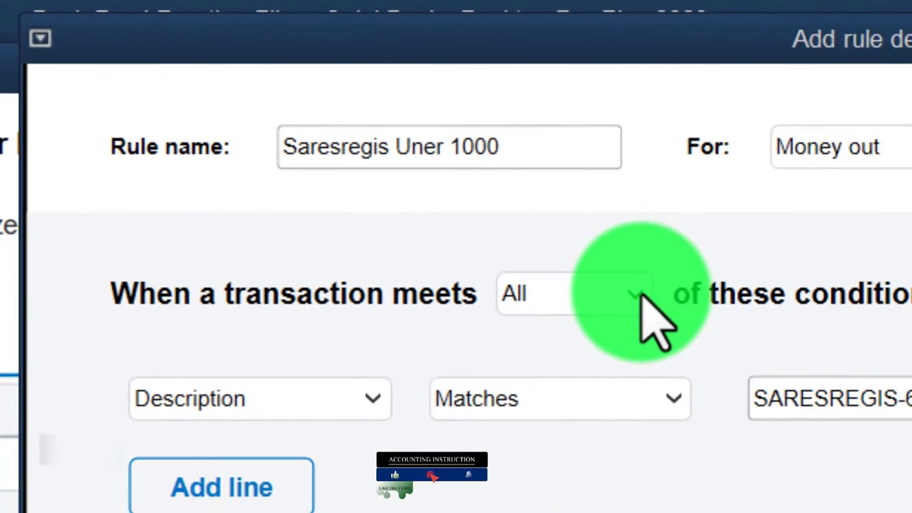
Require all conditions to be met and set the first condition to Description Contains.
{"action": "left_click", "coordinate": [844, 389]}
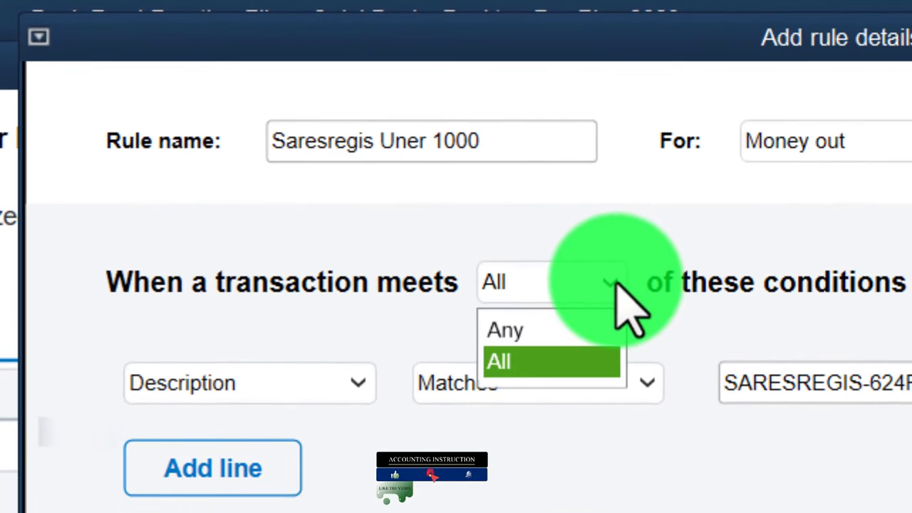
{"action": "left_click", "coordinate": [534, 370]}
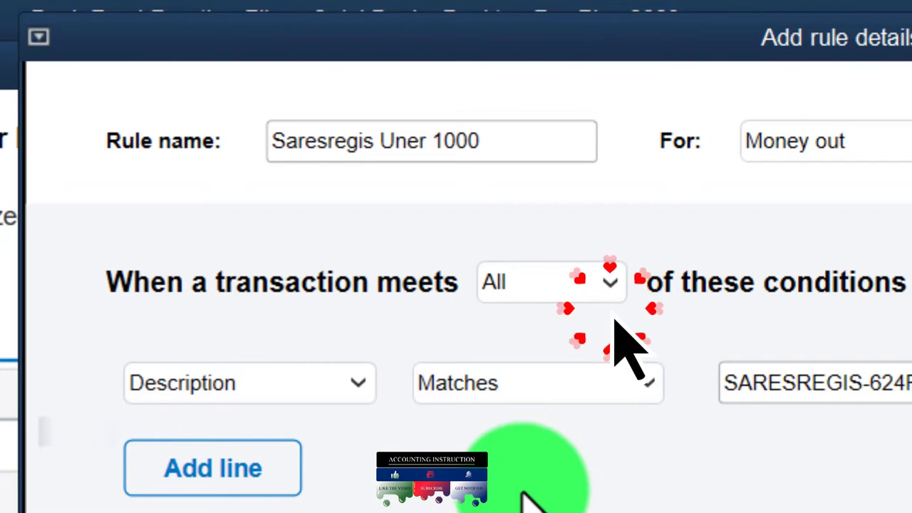
{"action": "left_click", "coordinate": [351, 391]}
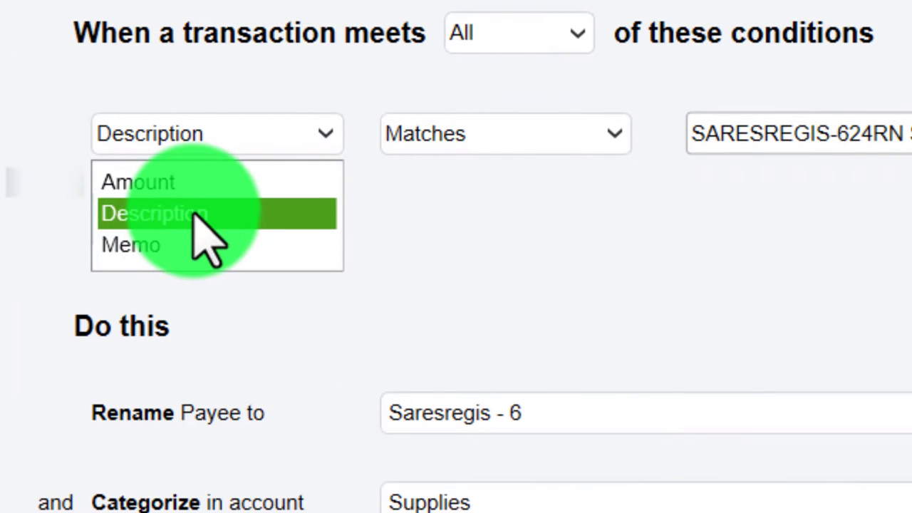
{"action": "left_click", "coordinate": [194, 212]}
{"action": "left_click", "coordinate": [554, 142]}
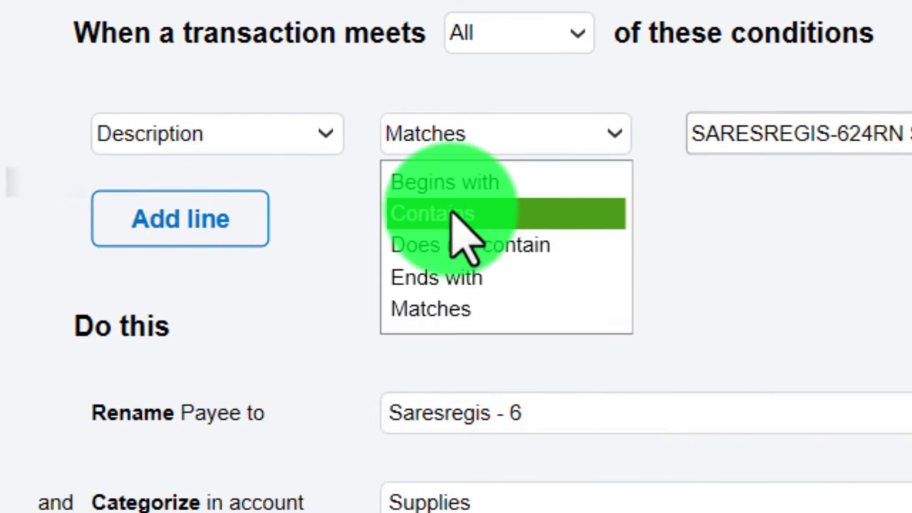
{"action": "left_click", "coordinate": [451, 213]}
Shorten the Description condition's text to SARESREGIS.
{"action": "left_click", "coordinate": [895, 136]}
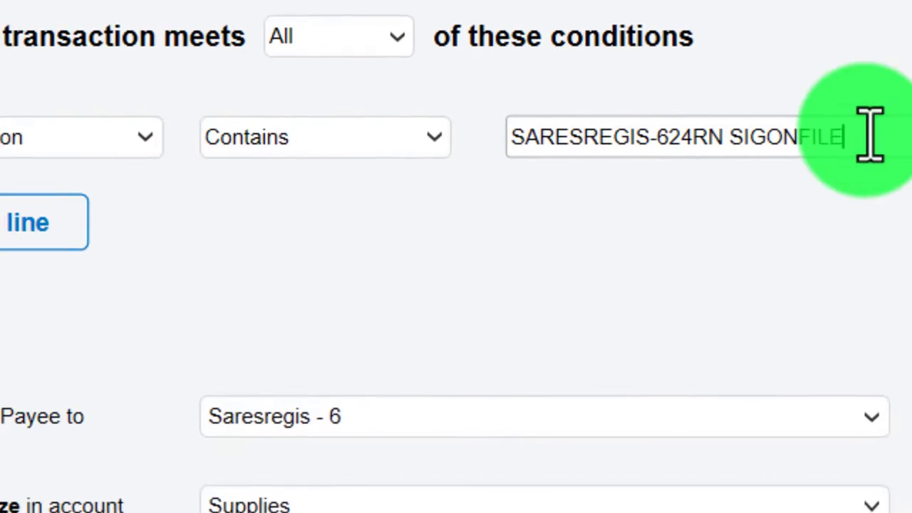
{"action": "key", "text": "BackSpace"}
{"action": "key", "text": "BackSpace"}
{"action": "key", "text": "BackSpace"}
{"action": "key", "text": "BackSpace"}
{"action": "key", "text": "BackSpace"}
{"action": "key", "text": "BackSpace"}
{"action": "key", "text": "BackSpace"}
{"action": "key", "text": "BackSpace"}
{"action": "key", "text": "BackSpace"}
{"action": "key", "text": "BackSpace"}
{"action": "key", "text": "BackSpace"}
{"action": "key", "text": "BackSpace"}
{"action": "key", "text": "BackSpace"}
{"action": "key", "text": "BackSpace"}
{"action": "key", "text": "BackSpace"}
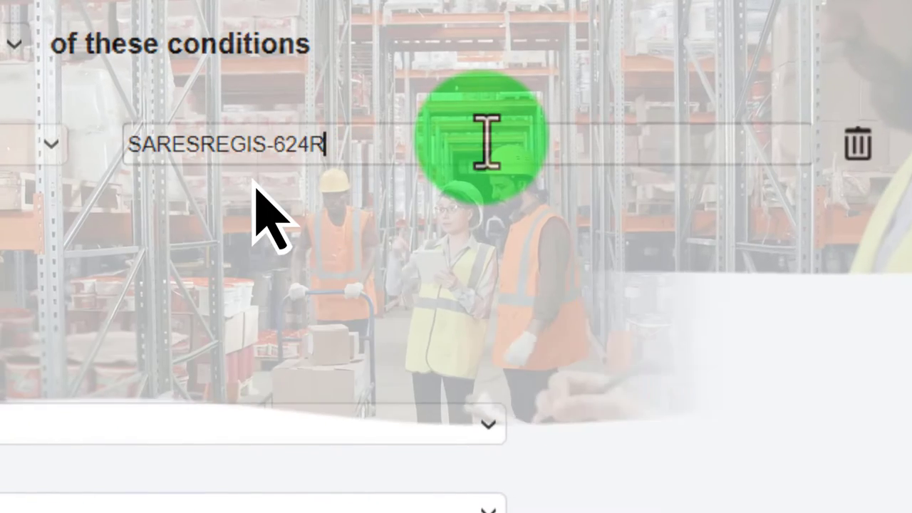
{"action": "left_click", "coordinate": [254, 184]}
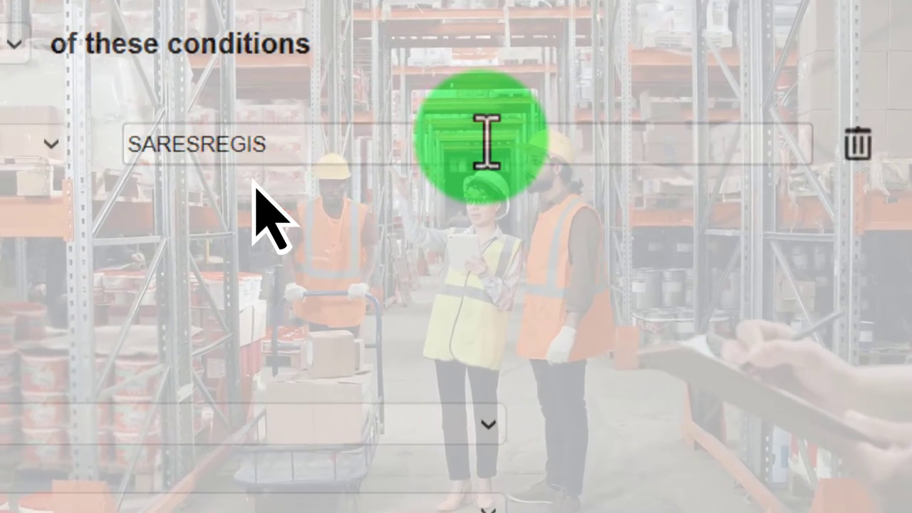
{"action": "left_click", "coordinate": [255, 182]}
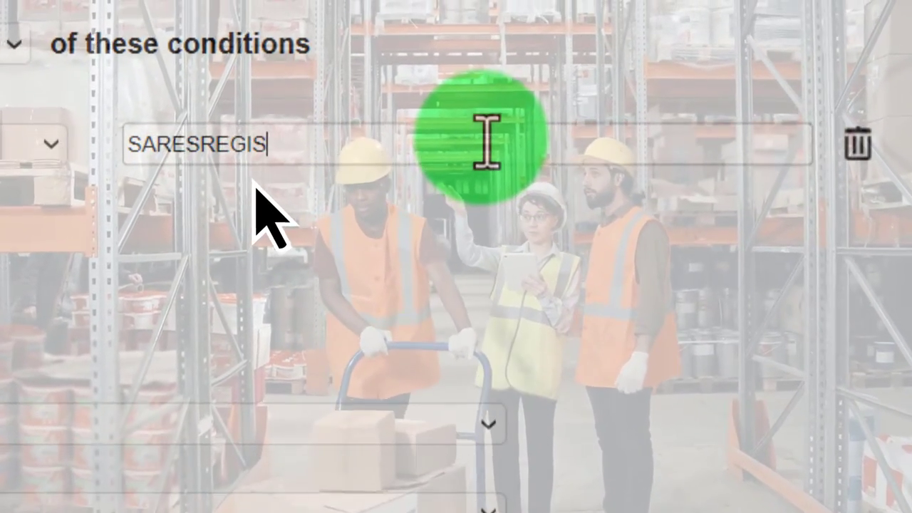
{"action": "left_click", "coordinate": [254, 184]}
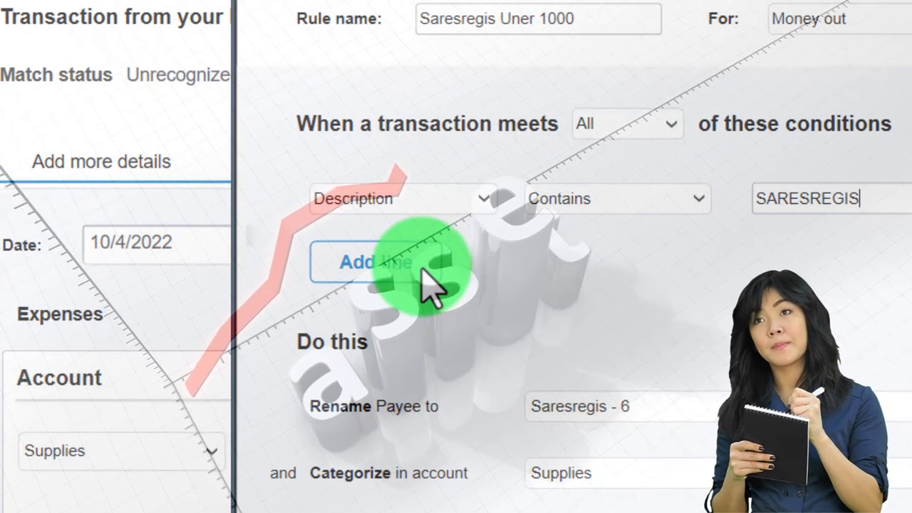
Add a second condition line to the rule and rename the rule Saresregis Uner 2088.
{"action": "left_click", "coordinate": [392, 270]}
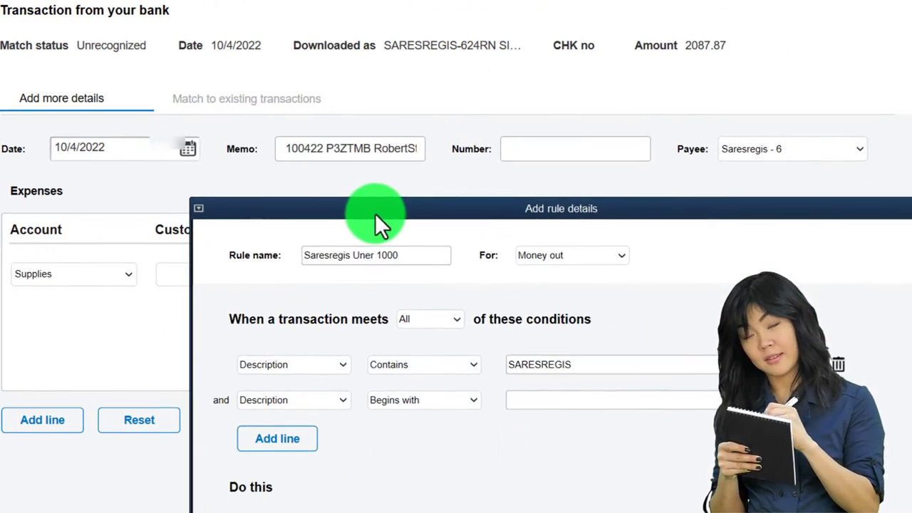
{"action": "left_click_drag", "start_coordinate": [375, 213], "coordinate": [340, 44]}
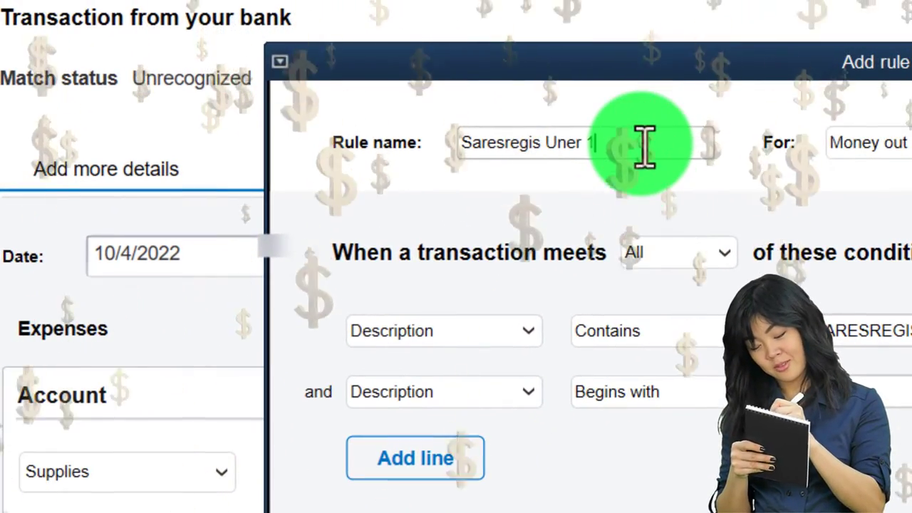
{"action": "key", "text": "BackSpace"}
{"action": "key", "text": "BackSpace"}
{"action": "key", "text": "BackSpace"}
{"action": "key", "text": "BackSpace"}
{"action": "type", "text": "2086"}
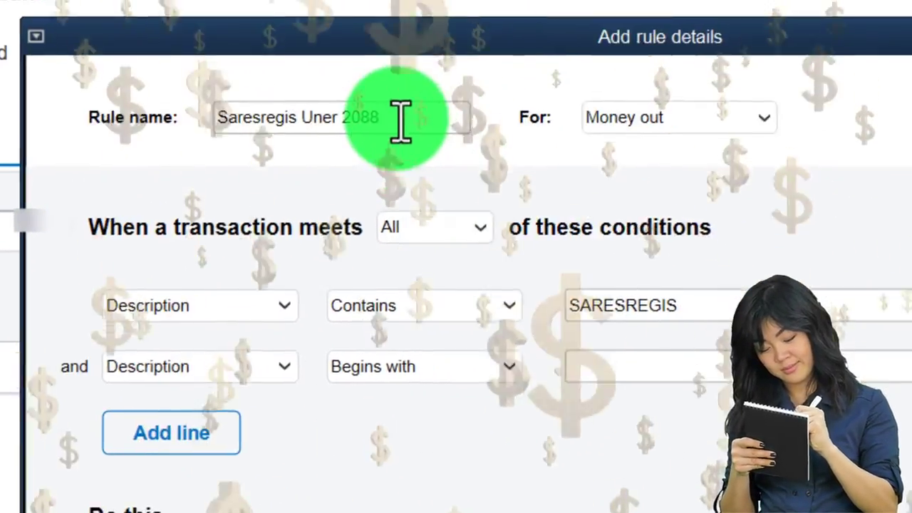
{"action": "key", "text": "Tab"}
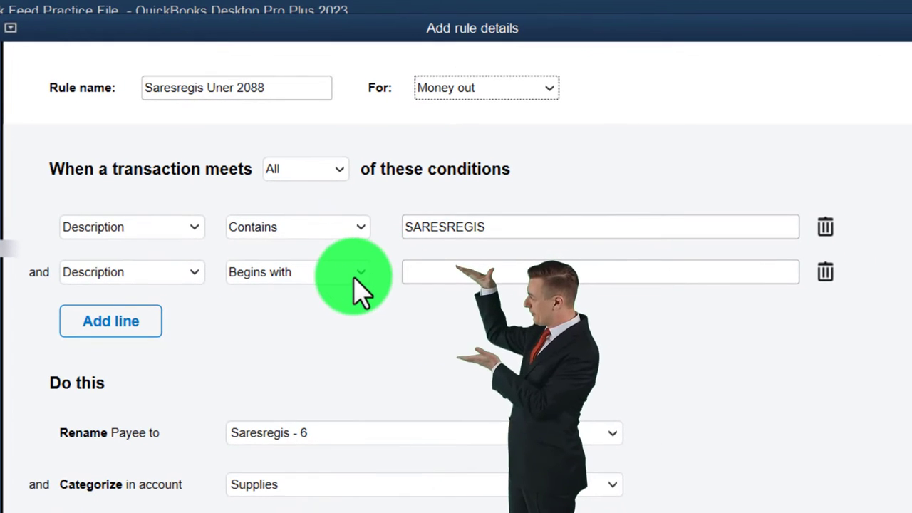
Set the rule's second condition to Amount Less than 2088.
{"action": "left_click", "coordinate": [359, 285]}
{"action": "left_click", "coordinate": [202, 285]}
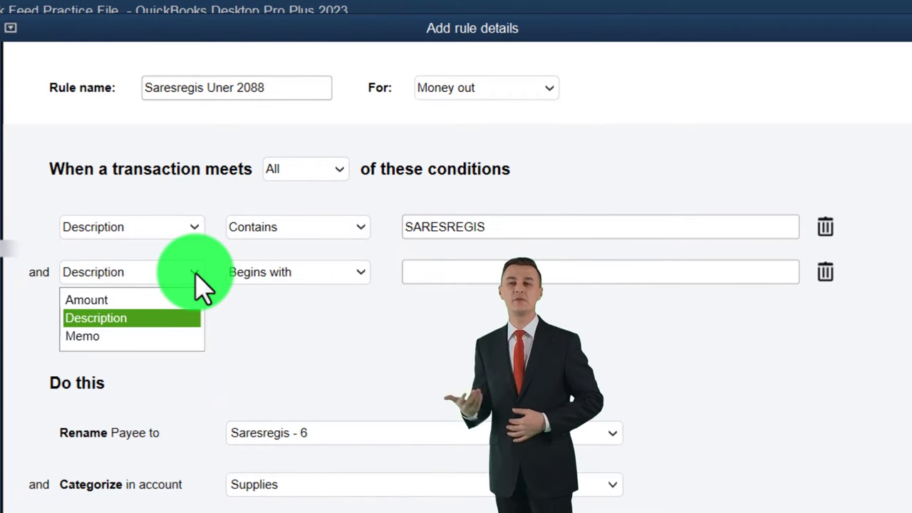
{"action": "left_click", "coordinate": [118, 338]}
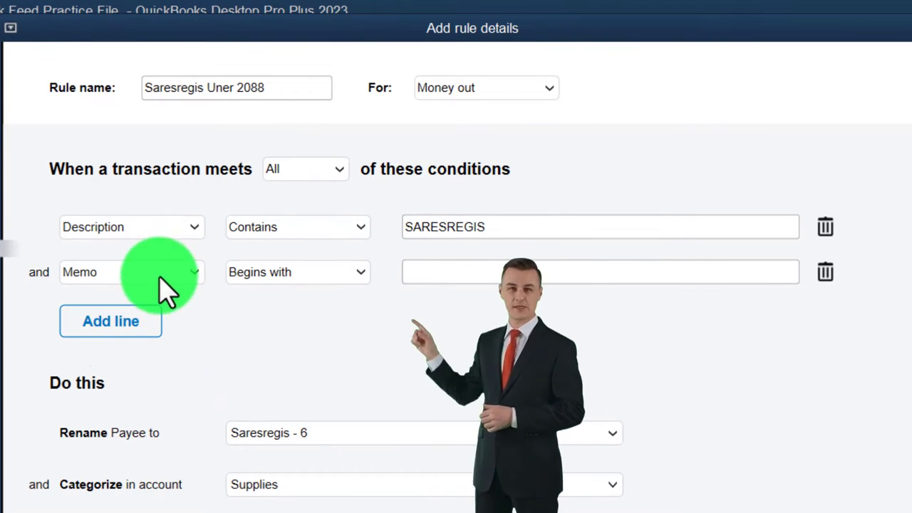
{"action": "left_click", "coordinate": [132, 298]}
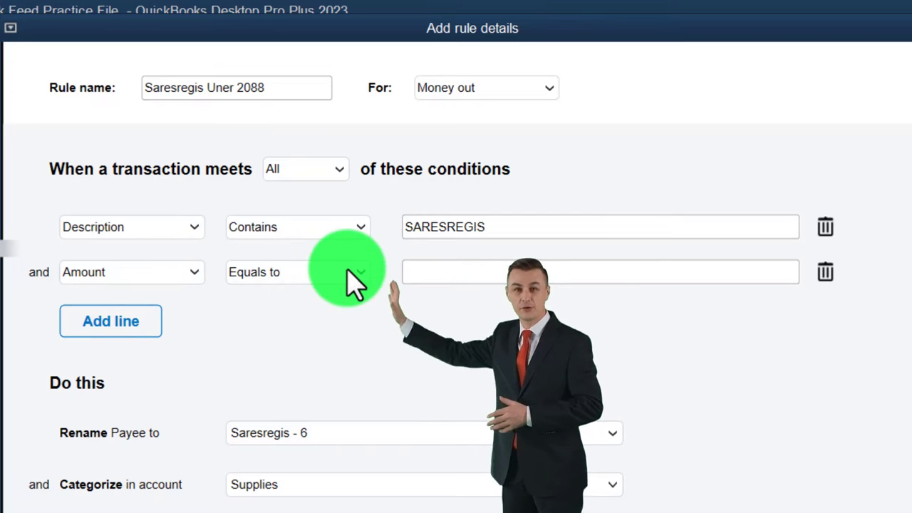
{"action": "left_click", "coordinate": [357, 277]}
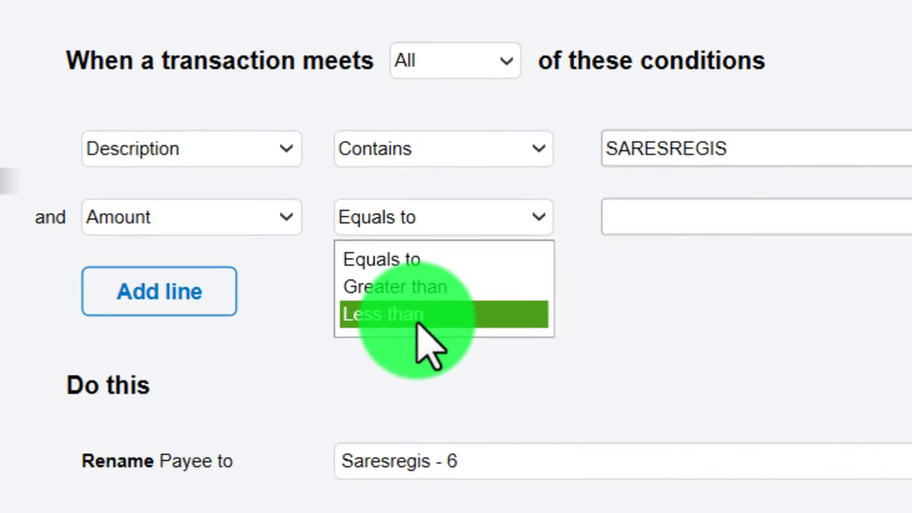
{"action": "left_click", "coordinate": [428, 314]}
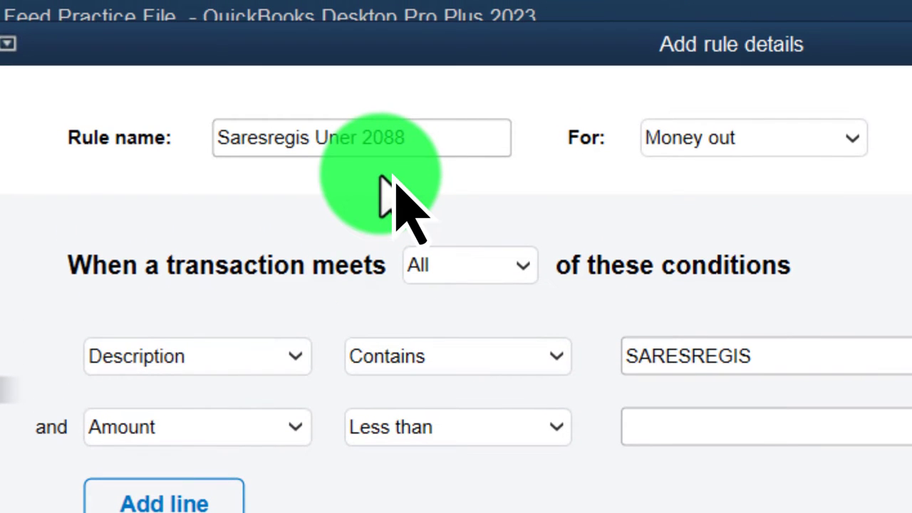
{"action": "left_click", "coordinate": [641, 428]}
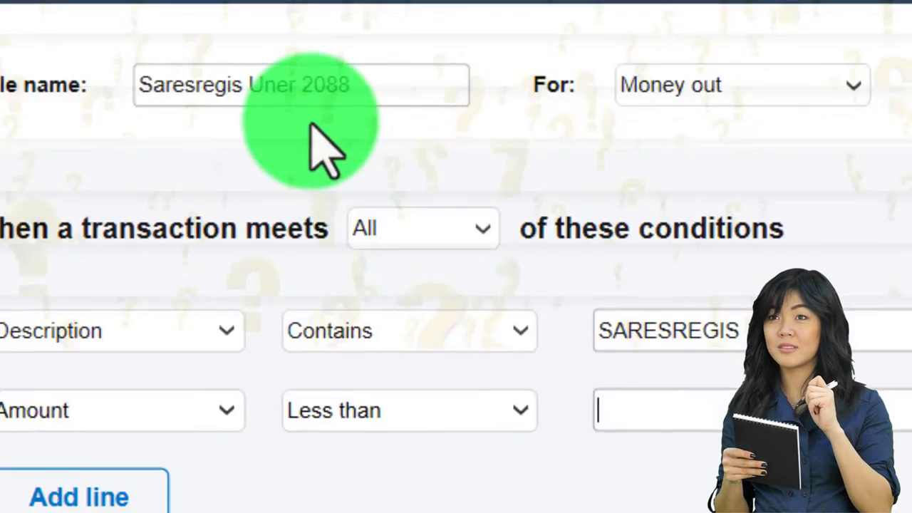
{"action": "type", "text": "2088"}
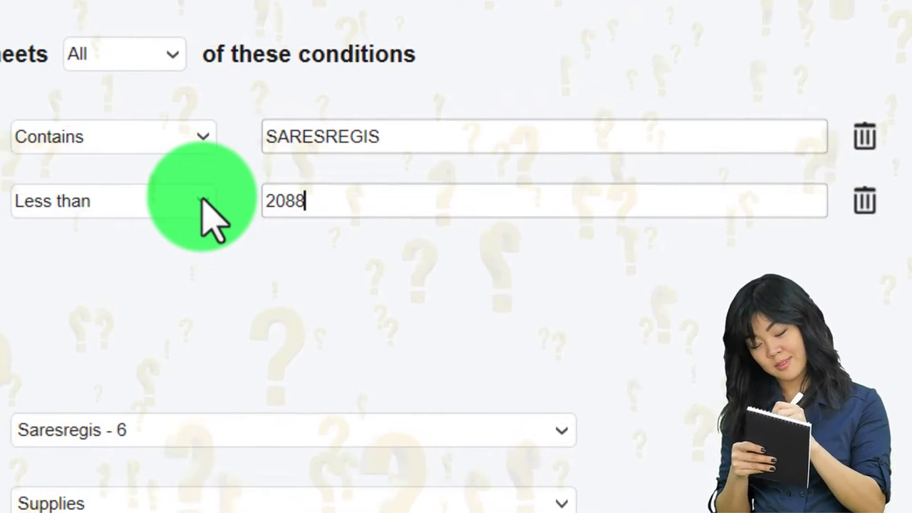
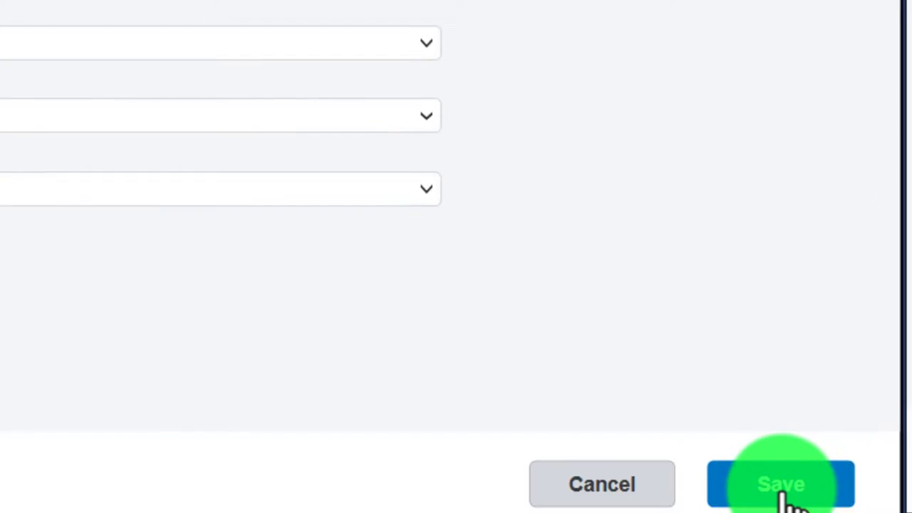
Save the rule and add the 10/4/2022 SARESREGIS transaction to the register.
{"action": "left_click", "coordinate": [782, 491]}
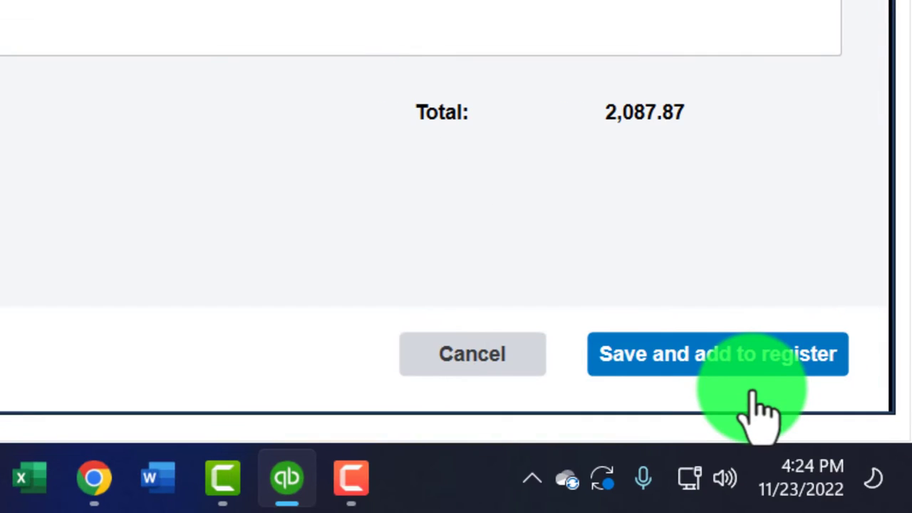
{"action": "left_click", "coordinate": [734, 365]}
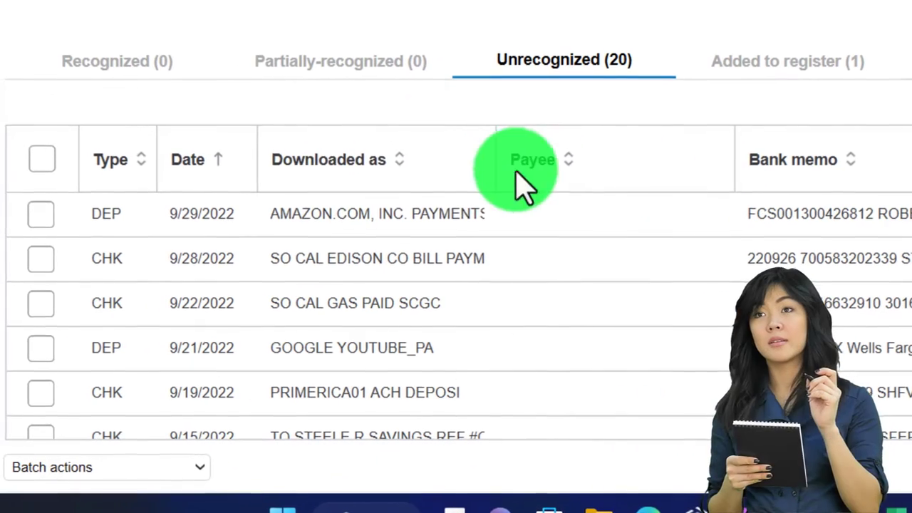
Sort the unrecognized transactions by downloaded description, and review the Balance Sheet and the Supplies transaction detail behind the Profit & Loss.
{"action": "left_click", "coordinate": [354, 179]}
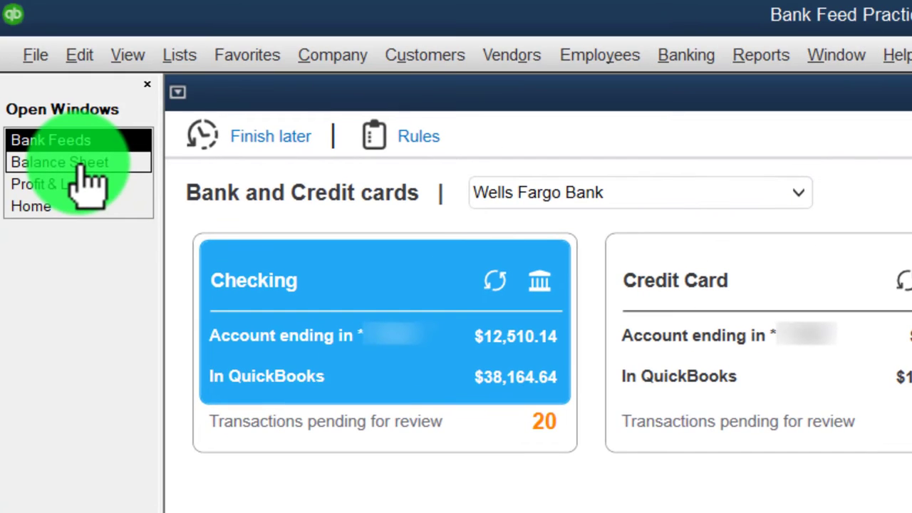
{"action": "left_click", "coordinate": [78, 163]}
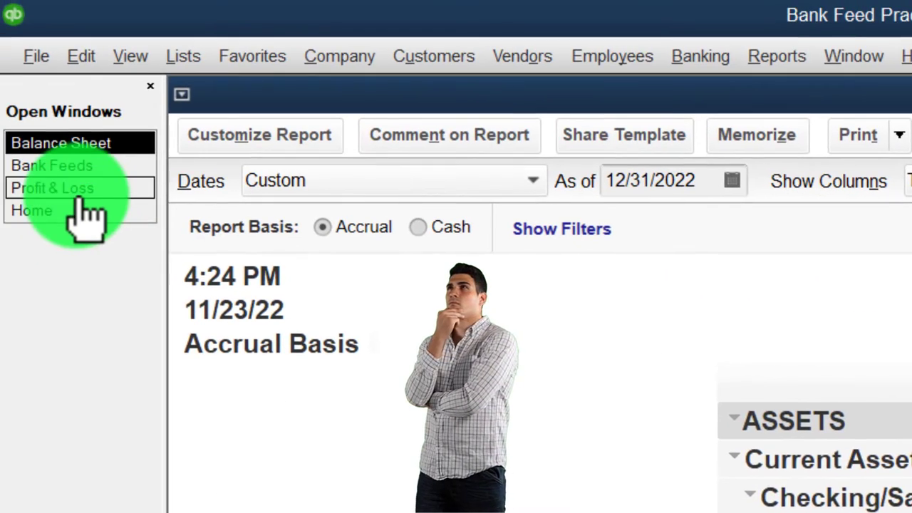
{"action": "left_click", "coordinate": [84, 189]}
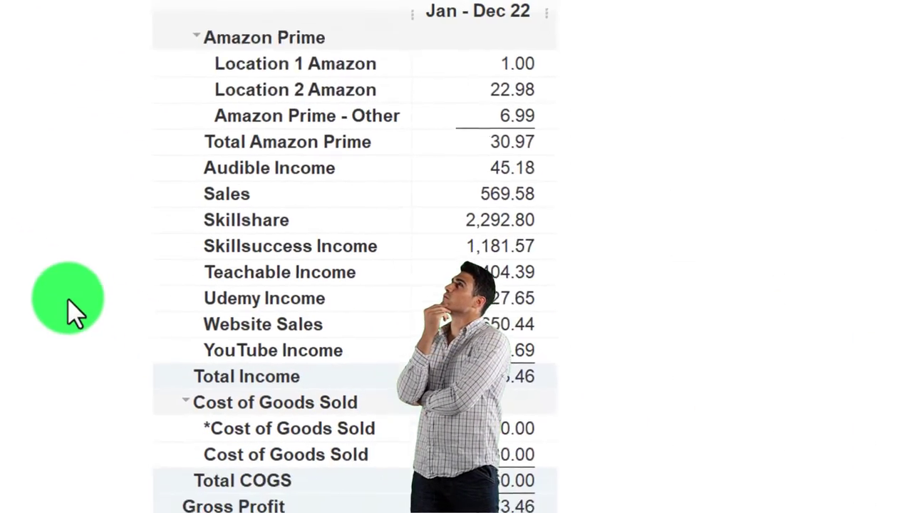
{"action": "scroll", "coordinate": [66, 298], "scroll_direction": "down", "scroll_amount": 1}
{"action": "scroll", "coordinate": [67, 306], "scroll_direction": "down", "scroll_amount": 2}
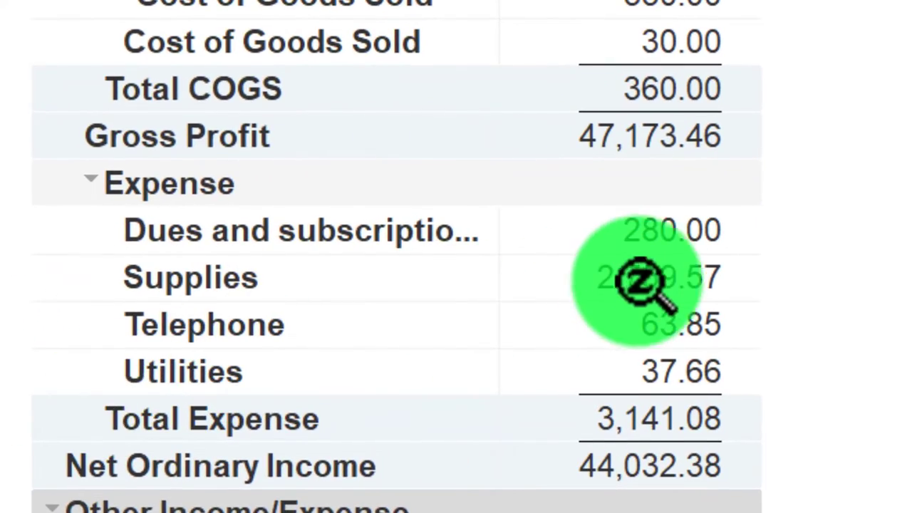
{"action": "double_click", "coordinate": [639, 282]}
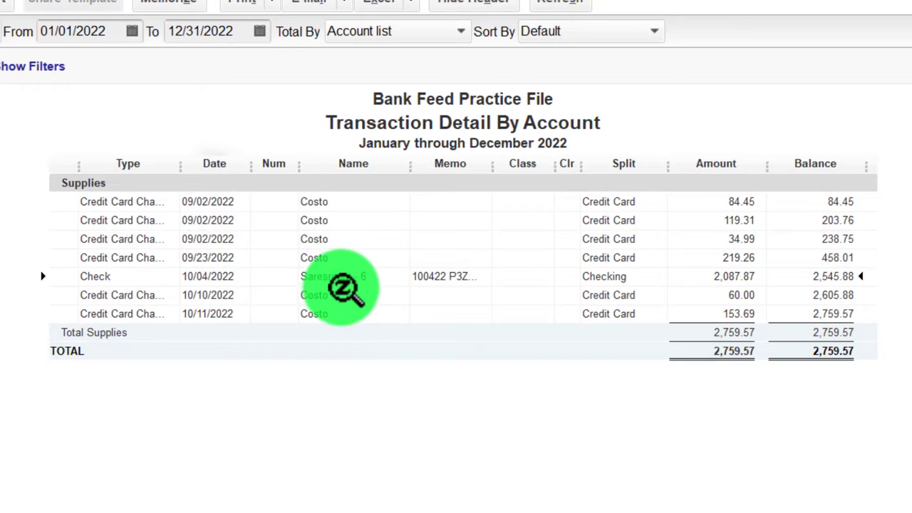
{"action": "left_click", "coordinate": [897, 59]}
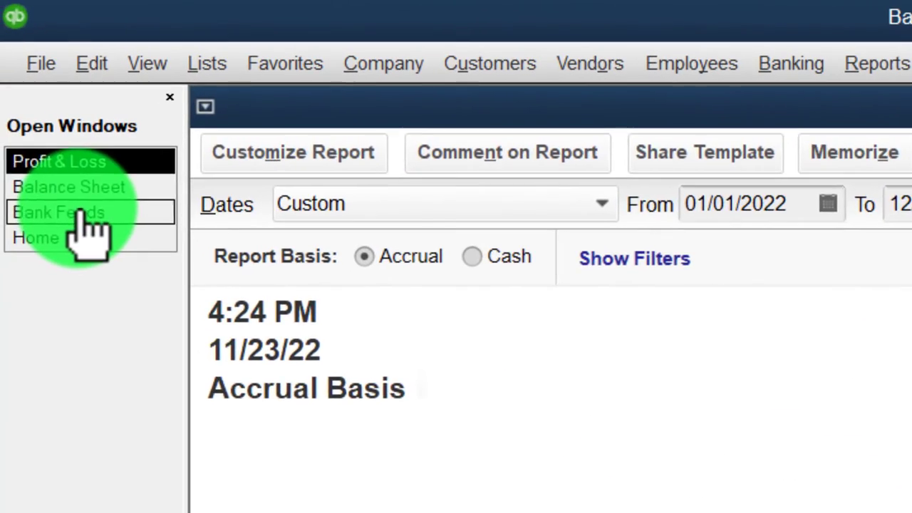
Reopen the Saresregis rule from the bank feed rules list, set its Amount Less than condition to 3000 and save it.
{"action": "left_click", "coordinate": [81, 212]}
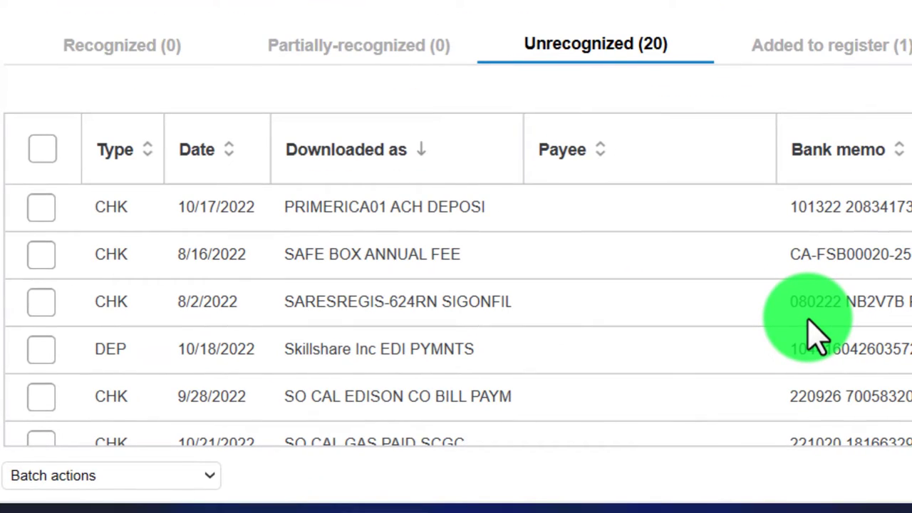
{"action": "scroll", "coordinate": [813, 335], "scroll_direction": "up", "scroll_amount": 5}
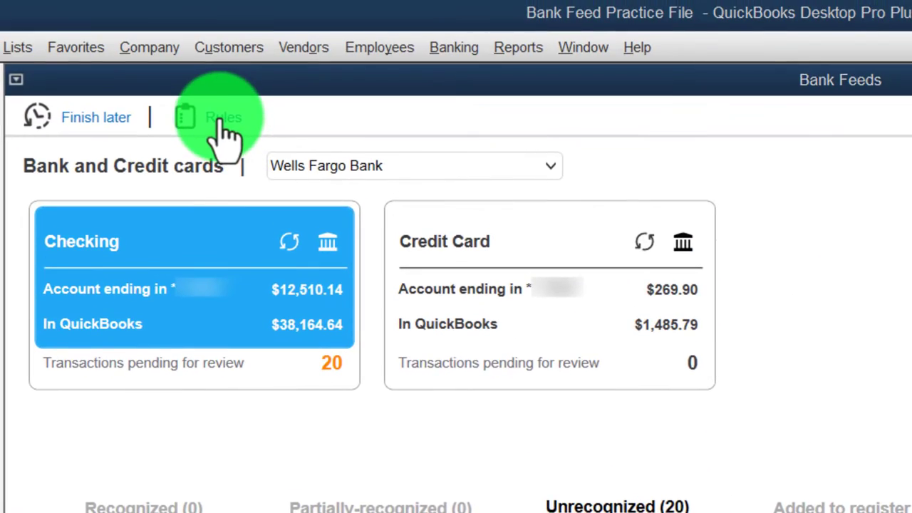
{"action": "left_click", "coordinate": [221, 125]}
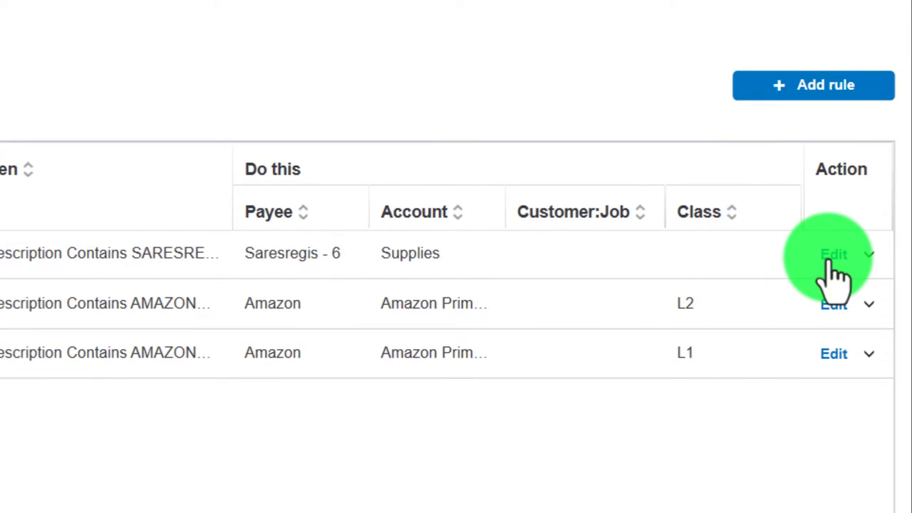
{"action": "left_click", "coordinate": [832, 257]}
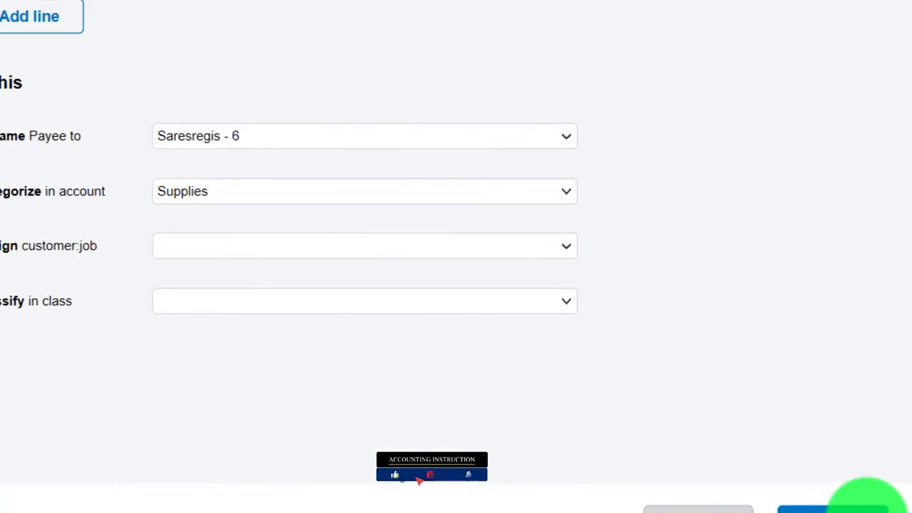
{"action": "left_click", "coordinate": [862, 495]}
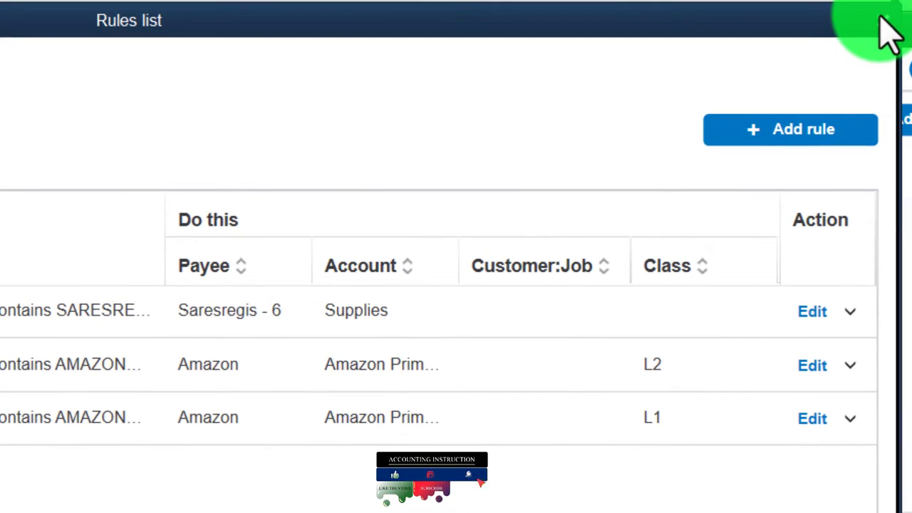
Close the rules list and examine the payment amount of the SARESREGIS transaction the rule now matches.
{"action": "left_click", "coordinate": [890, 32]}
{"action": "left_click", "coordinate": [174, 72]}
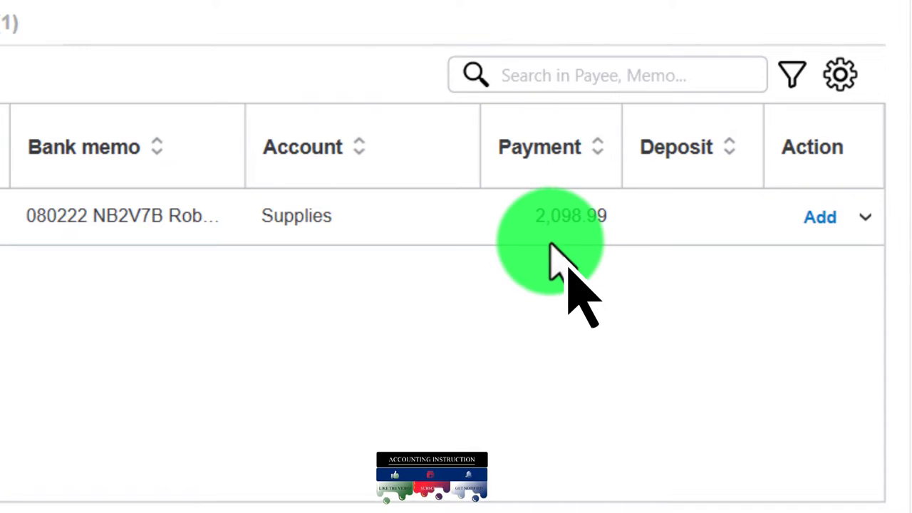
{"action": "left_click", "coordinate": [563, 241]}
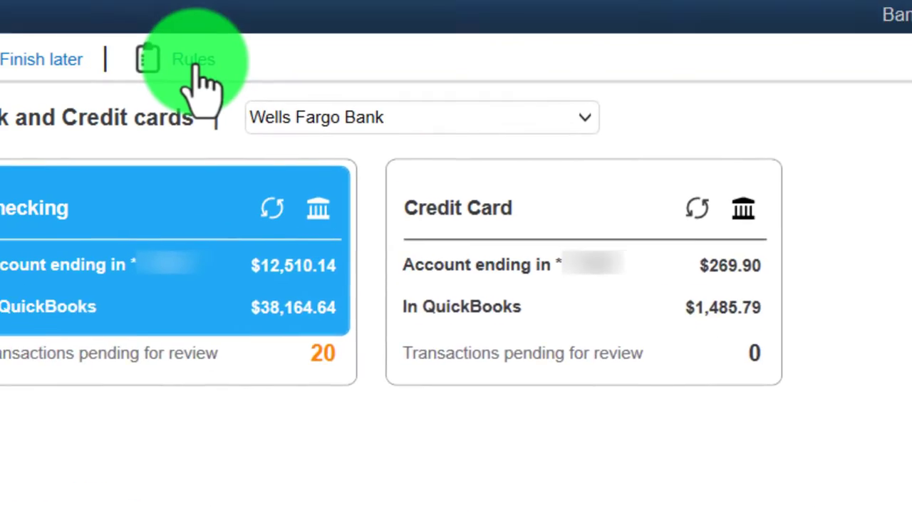
Rename the Saresregis rule Saresregis Uner 1000, lower its amount limit to match the name, and save it.
{"action": "left_click", "coordinate": [197, 62]}
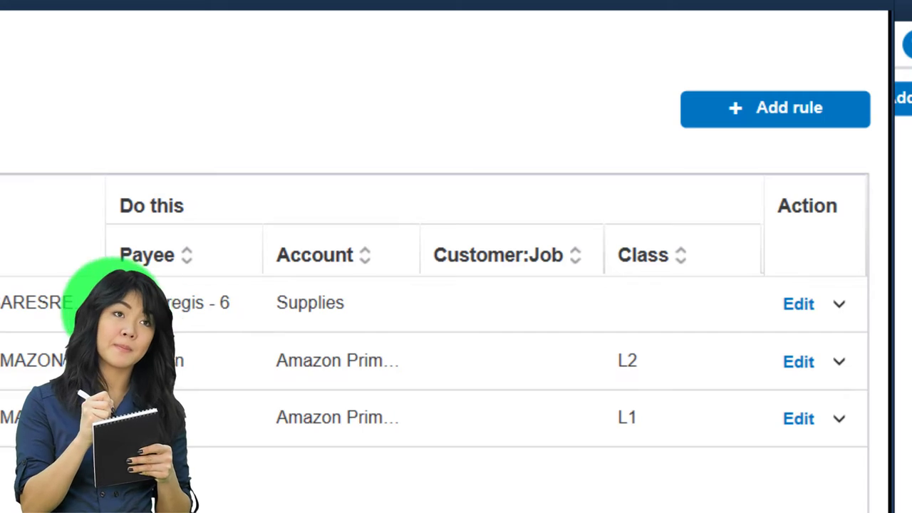
{"action": "left_click", "coordinate": [798, 304]}
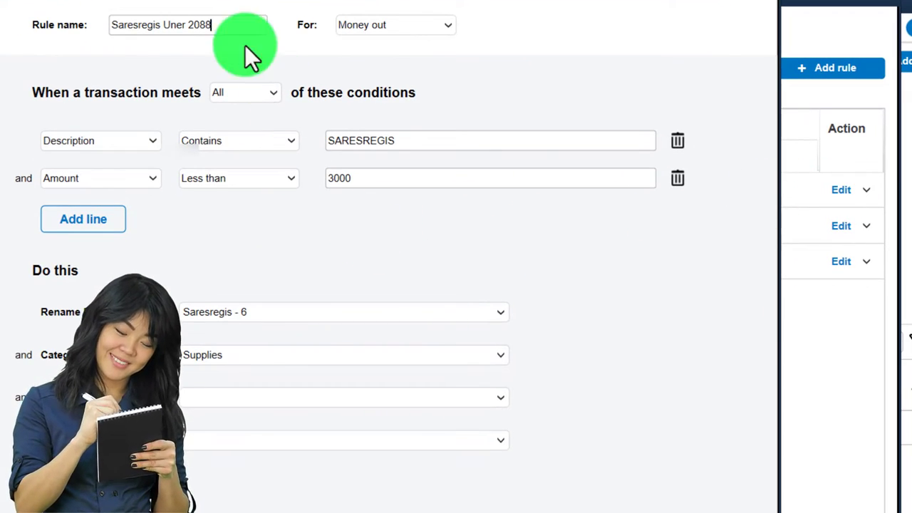
{"action": "key", "text": "BackSpace"}
{"action": "key", "text": "BackSpace"}
{"action": "key", "text": "BackSpace"}
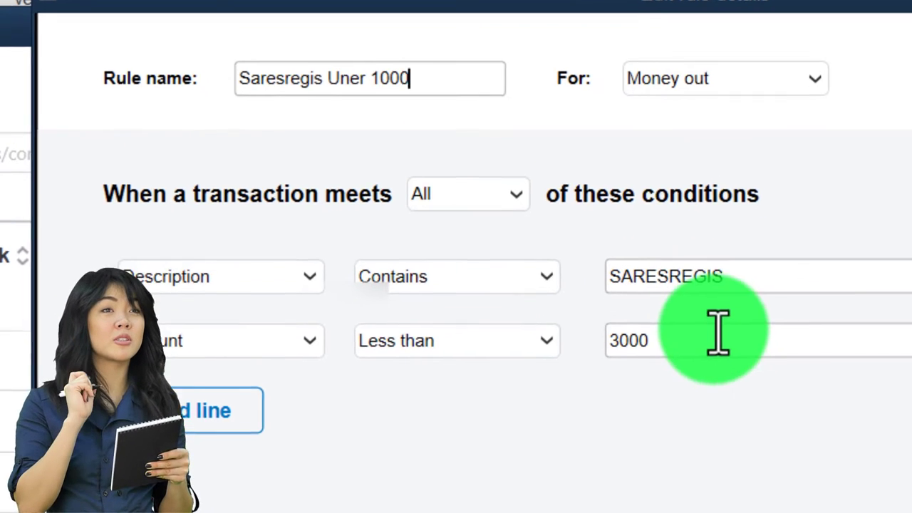
{"action": "left_click_drag", "start_coordinate": [721, 361], "coordinate": [566, 388]}
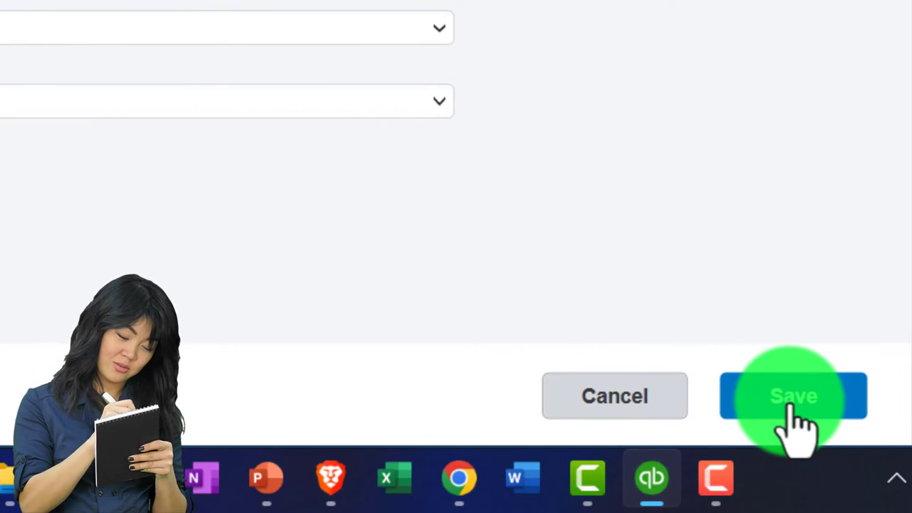
{"action": "left_click", "coordinate": [792, 402]}
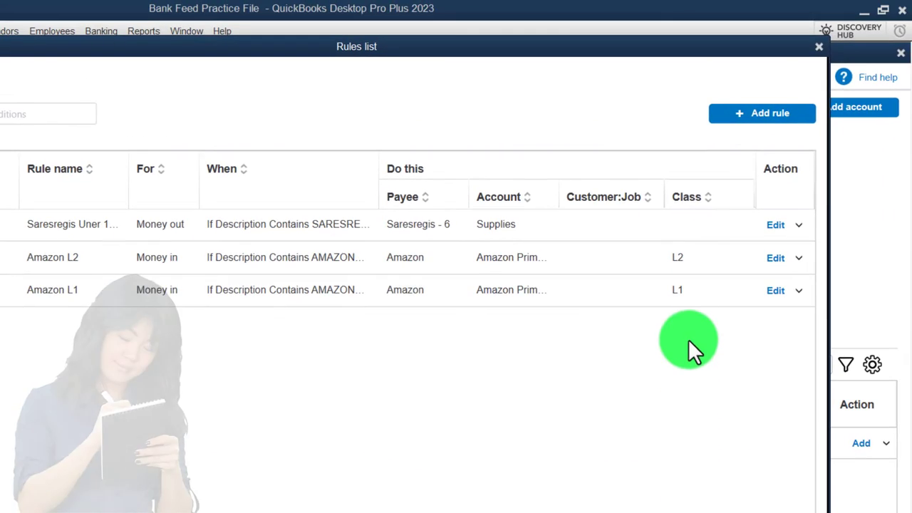
{"action": "left_click", "coordinate": [818, 51]}
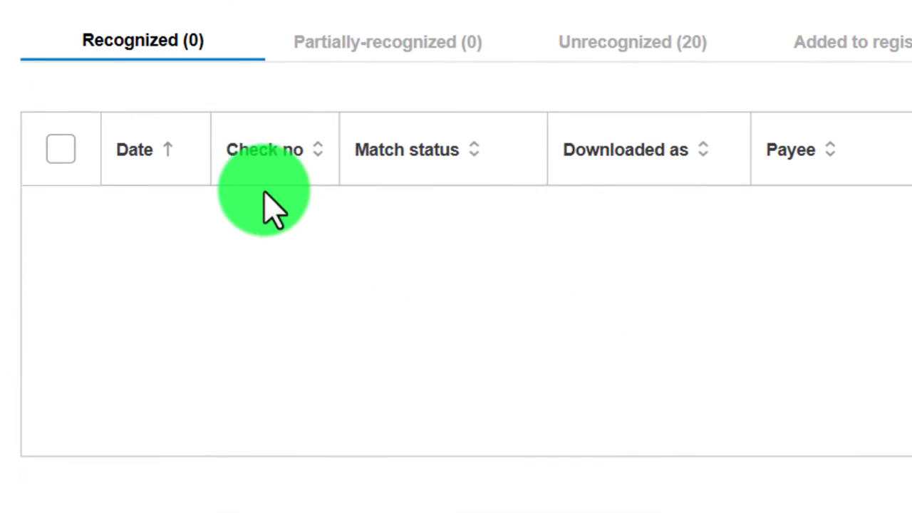
Assign payee Saresregis - 6 and account Equipment to the unrecognized 8/2/2022 SARESREGIS transaction.
{"action": "left_click", "coordinate": [657, 57]}
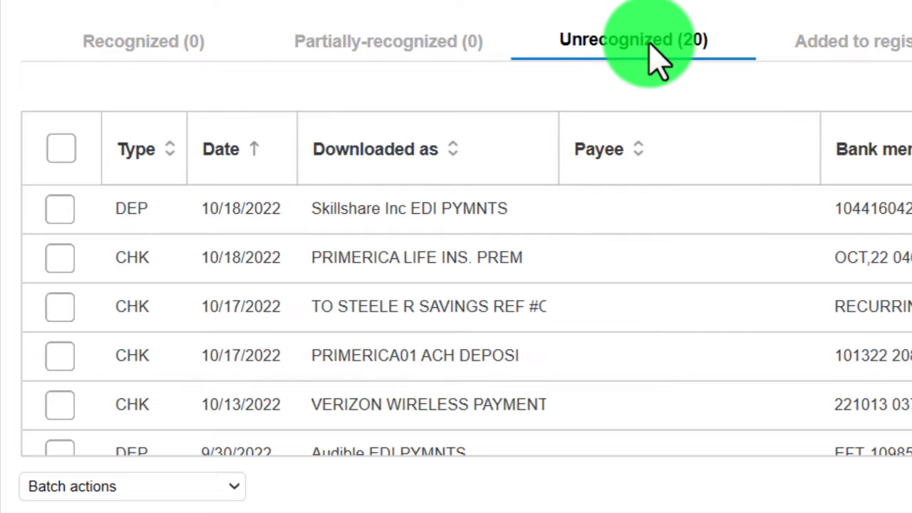
{"action": "left_click", "coordinate": [395, 148]}
{"action": "scroll", "coordinate": [564, 306], "scroll_direction": "down", "scroll_amount": 2}
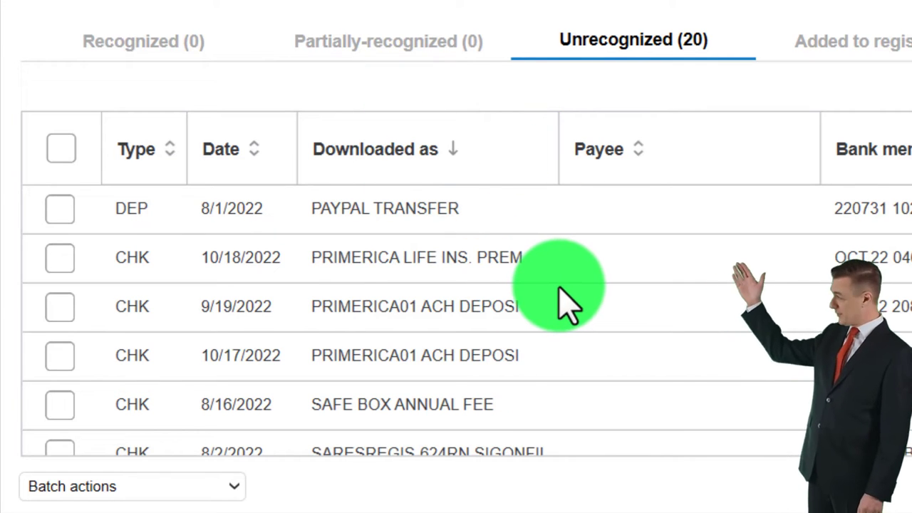
{"action": "scroll", "coordinate": [572, 381], "scroll_direction": "down", "scroll_amount": 2}
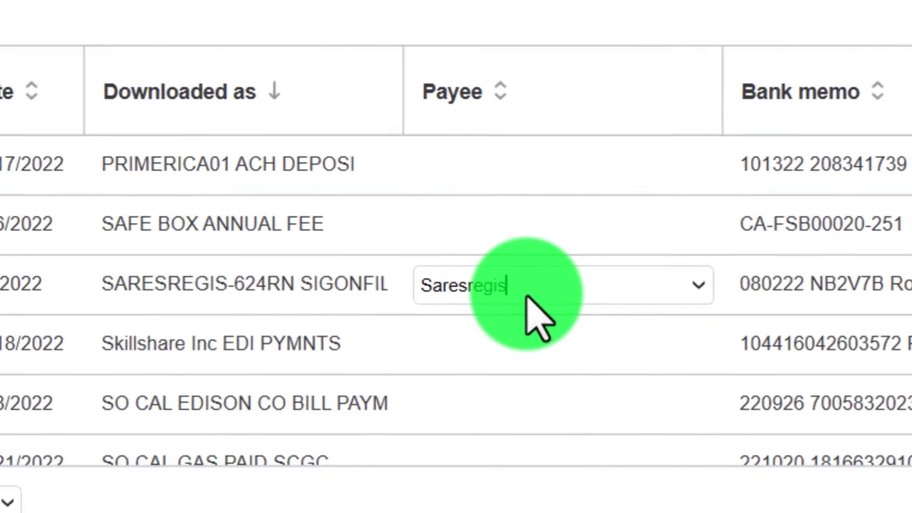
{"action": "type", "text": "- 6"}
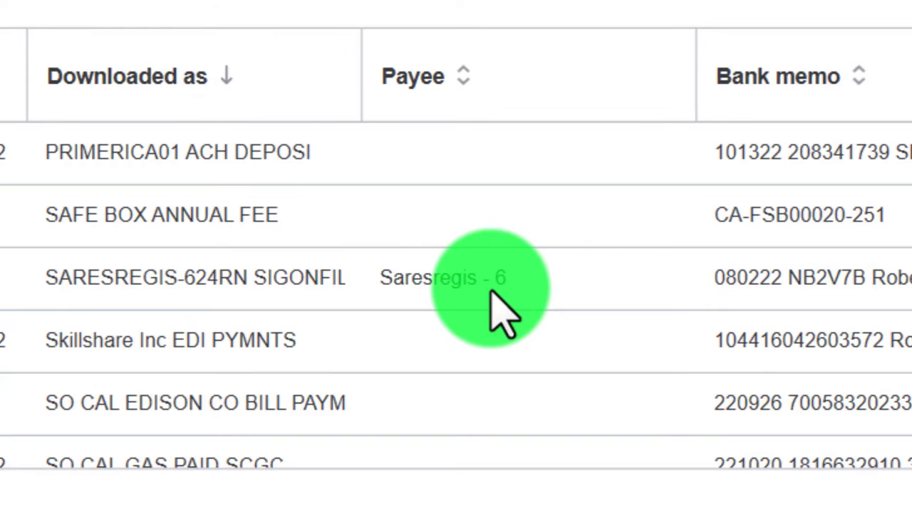
{"action": "left_click", "coordinate": [441, 282]}
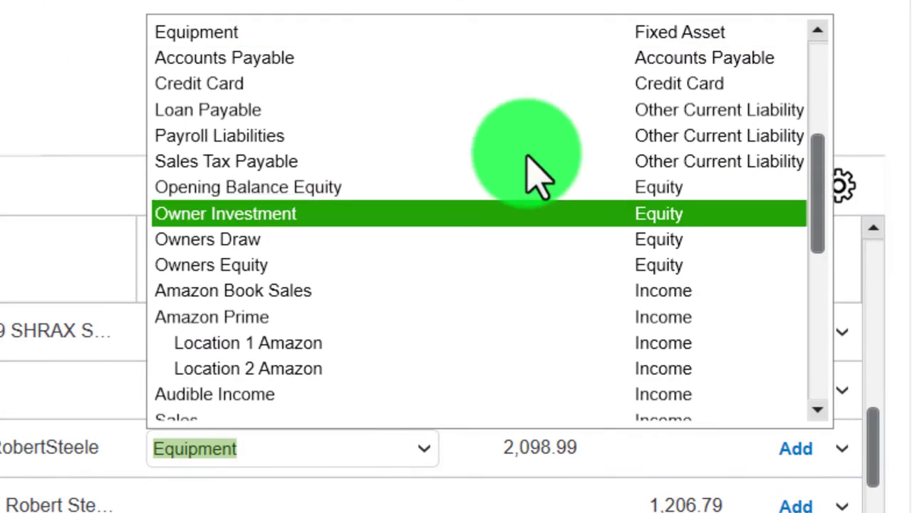
{"action": "left_click", "coordinate": [317, 456]}
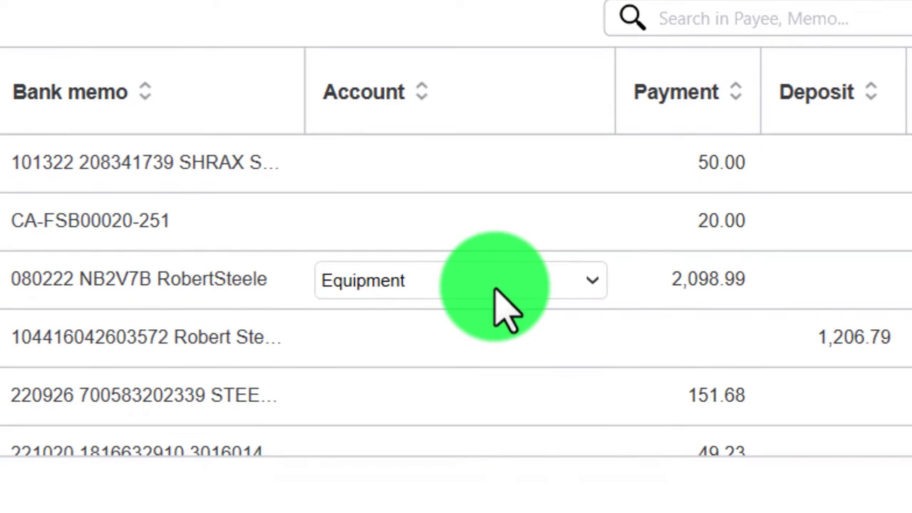
Create a rule from the SARESREGIS transaction's details and name it Saresregis Over 1000.
{"action": "left_click", "coordinate": [845, 317]}
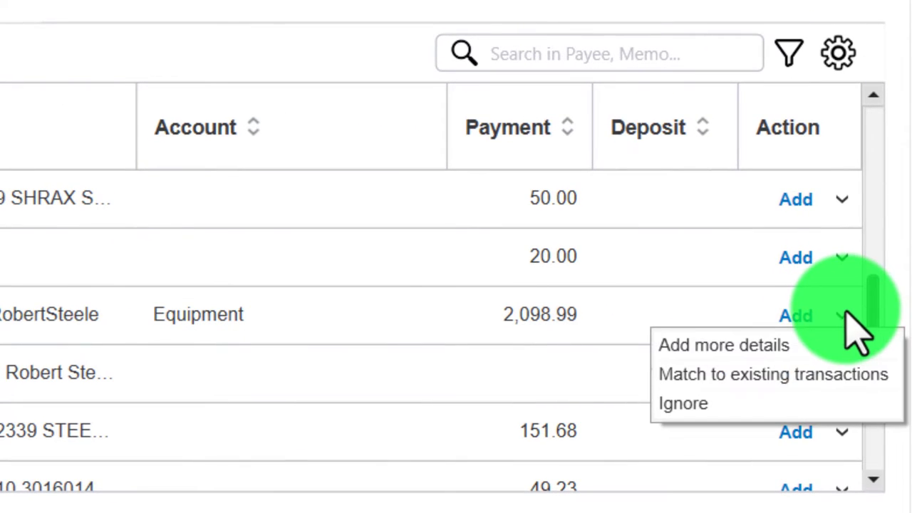
{"action": "left_click", "coordinate": [809, 347]}
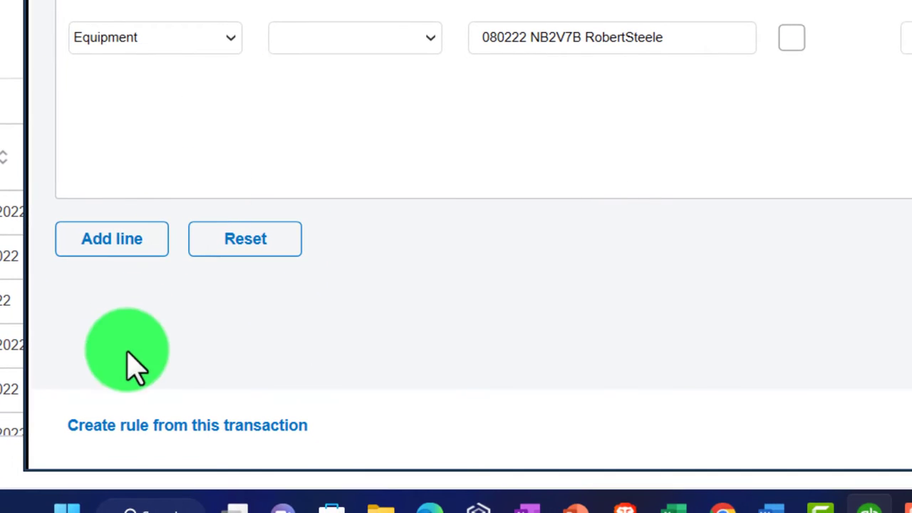
{"action": "left_click", "coordinate": [142, 426]}
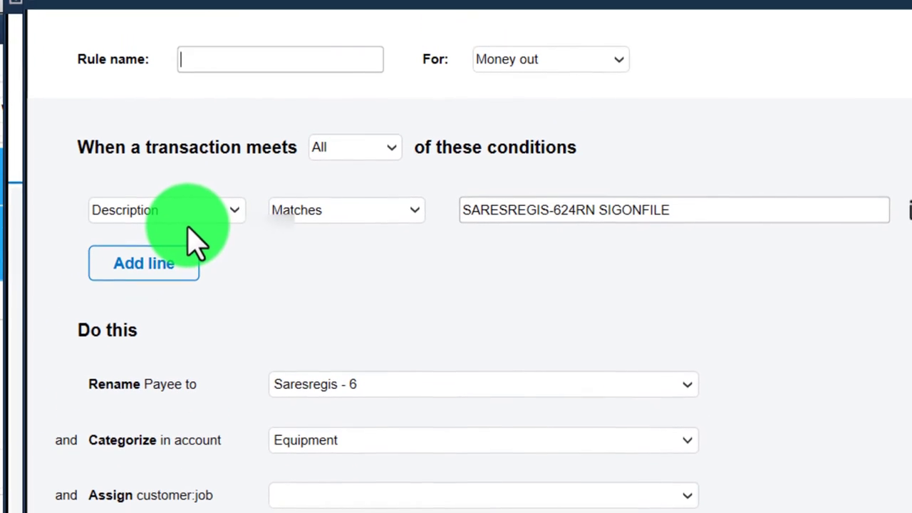
{"action": "type", "text": "Saresregis Over 1000"}
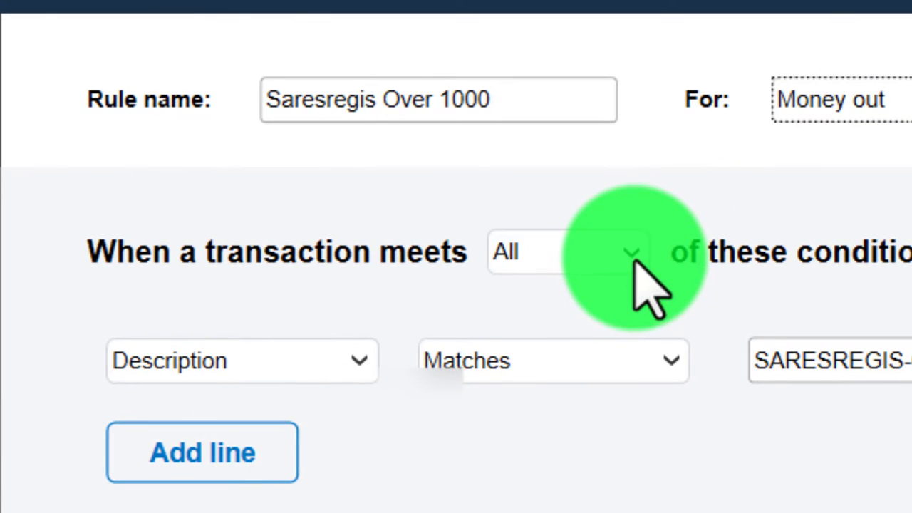
Set the new rule's Description condition to Contains SARESREGIS.
{"action": "left_click", "coordinate": [631, 372]}
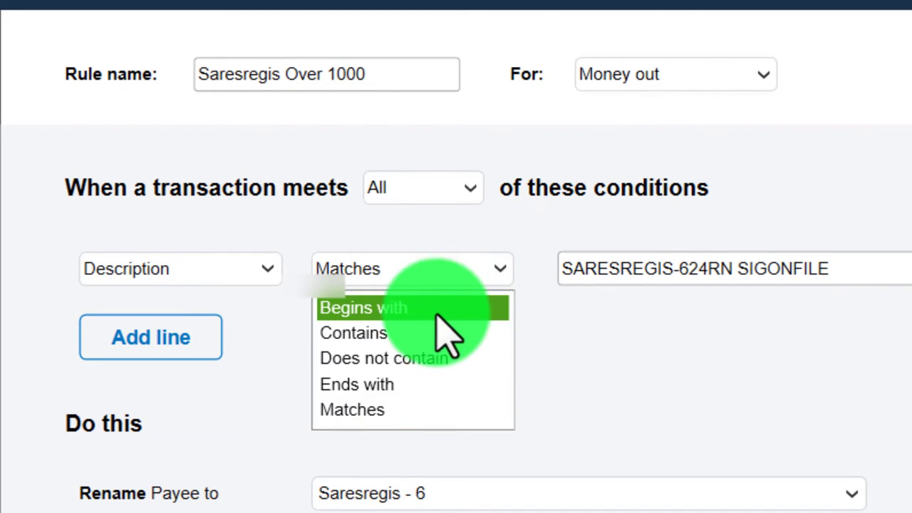
{"action": "left_click", "coordinate": [424, 333]}
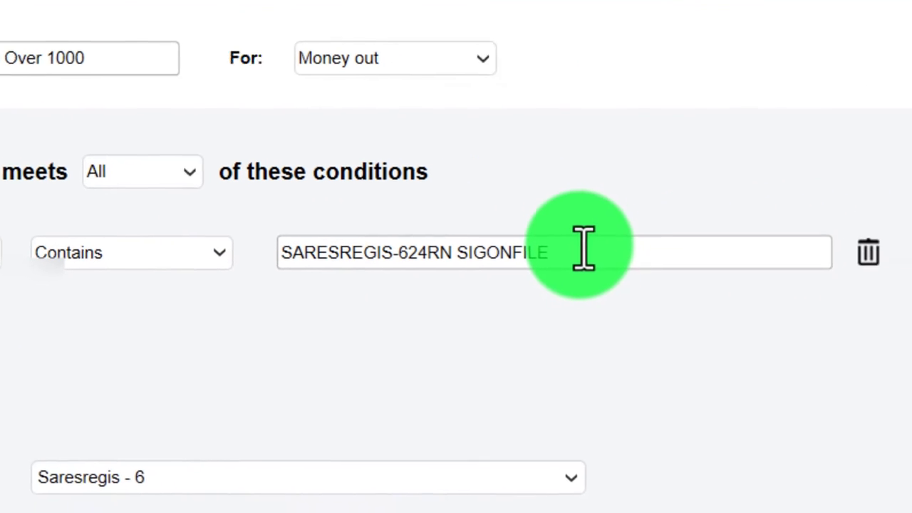
{"action": "left_click", "coordinate": [583, 250]}
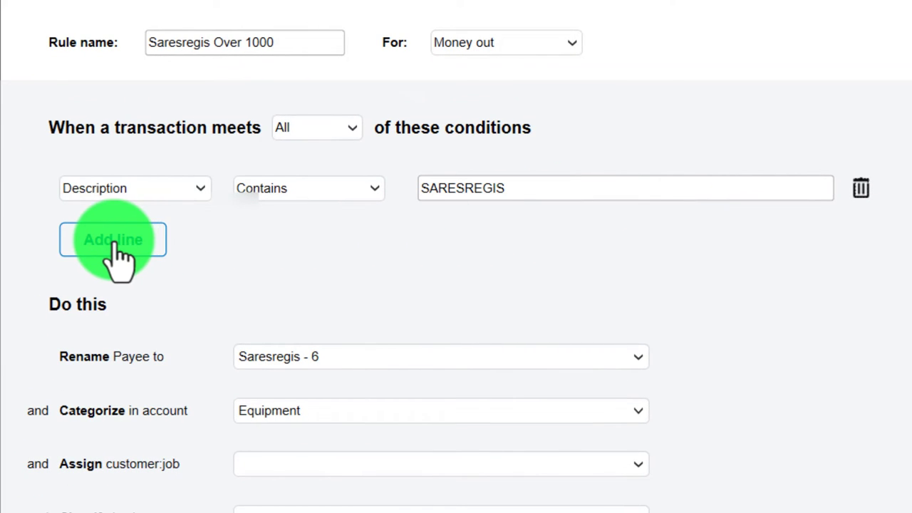
Add a second condition to the Saresregis Over 1000 rule: Amount Greater than, with the limit given in the rule's name.
{"action": "left_click", "coordinate": [114, 242]}
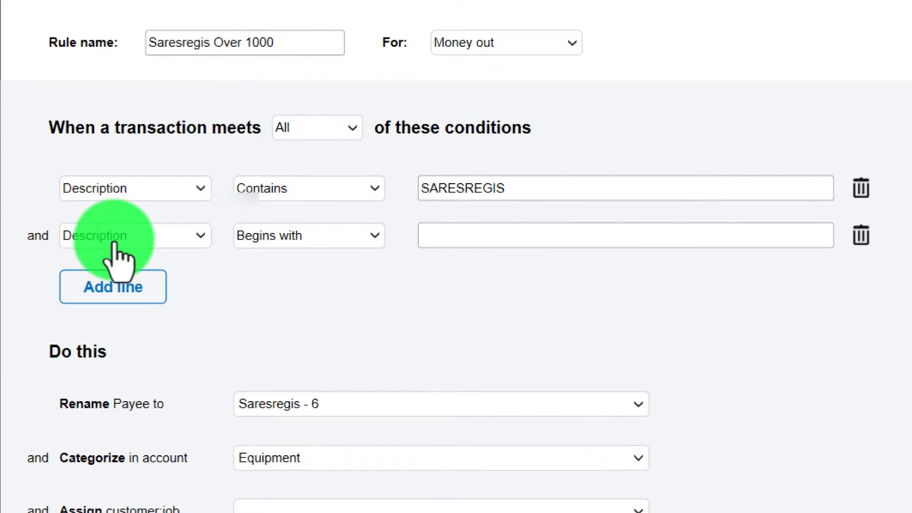
{"action": "left_click", "coordinate": [180, 238]}
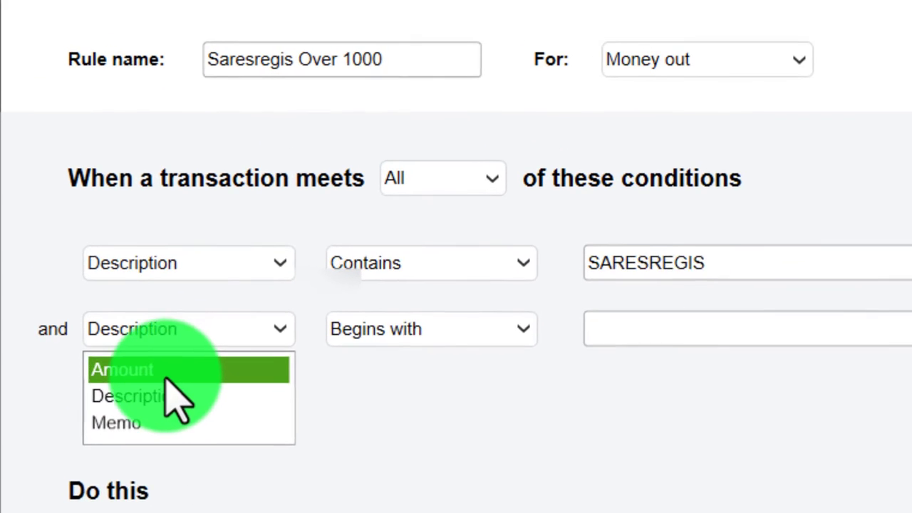
{"action": "left_click", "coordinate": [127, 283]}
{"action": "left_click", "coordinate": [371, 251]}
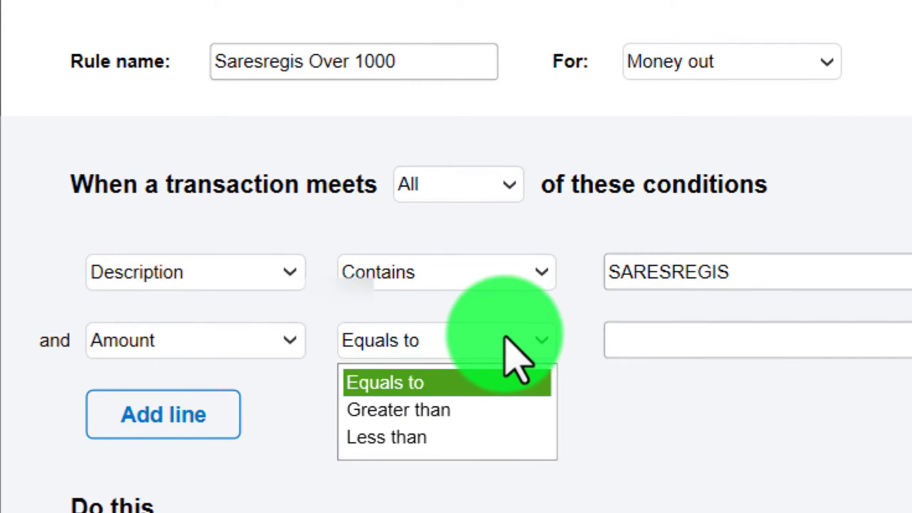
{"action": "left_click", "coordinate": [466, 402]}
{"action": "left_click", "coordinate": [647, 341]}
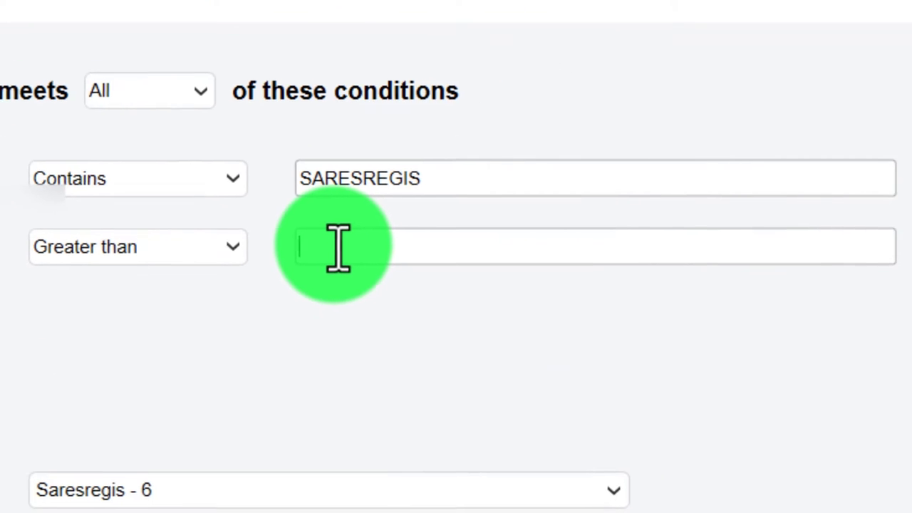
{"action": "type", "text": "10"}
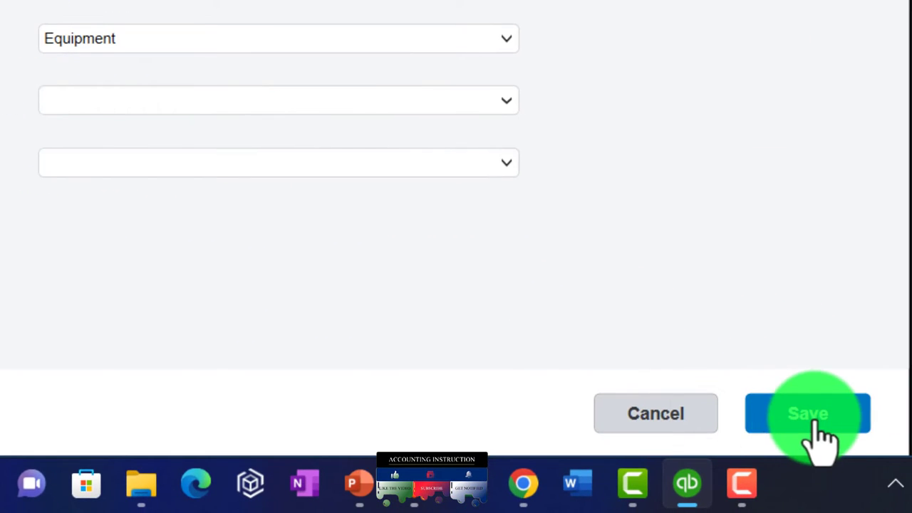
Save the Saresregis Over 1000 rule and add the SARESREGIS transaction to the register.
{"action": "left_click", "coordinate": [812, 427]}
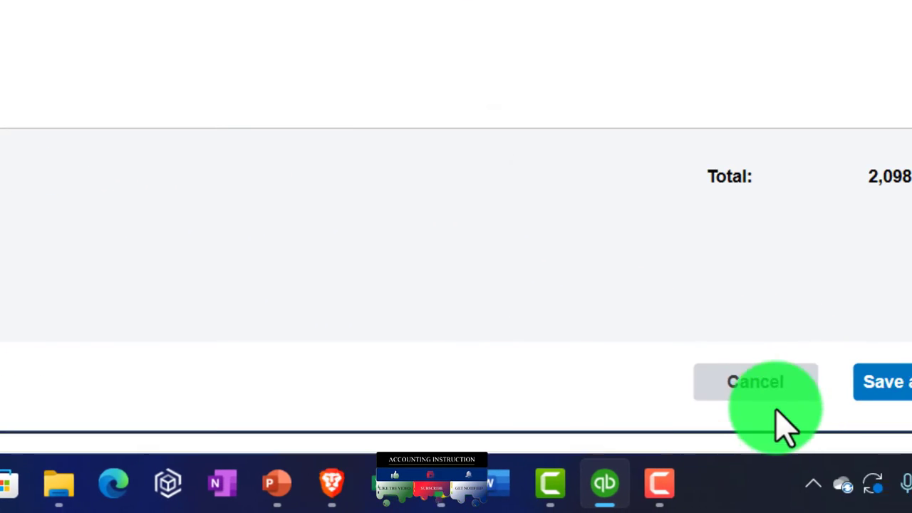
{"action": "left_click", "coordinate": [688, 388]}
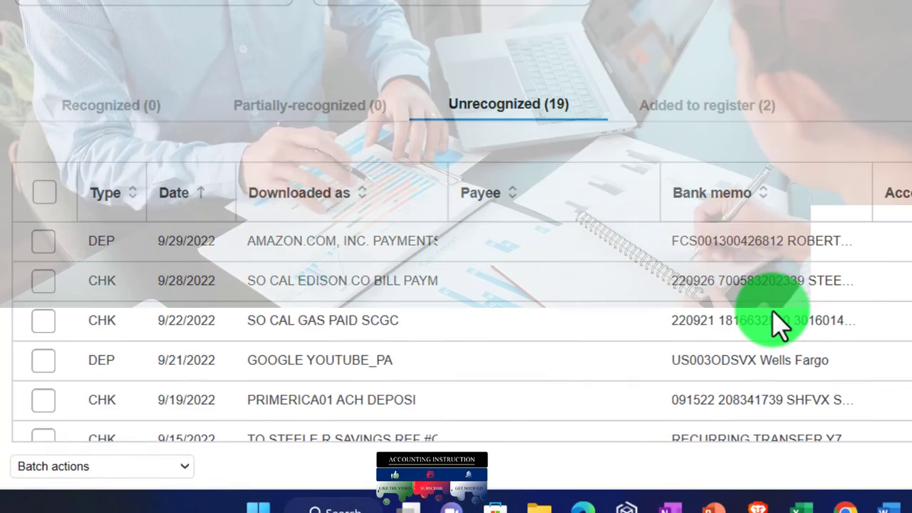
Refresh the view of the Profit & Loss and Balance Sheet reports and drill into the Equipment balance under Fixed Assets.
{"action": "left_click", "coordinate": [105, 112]}
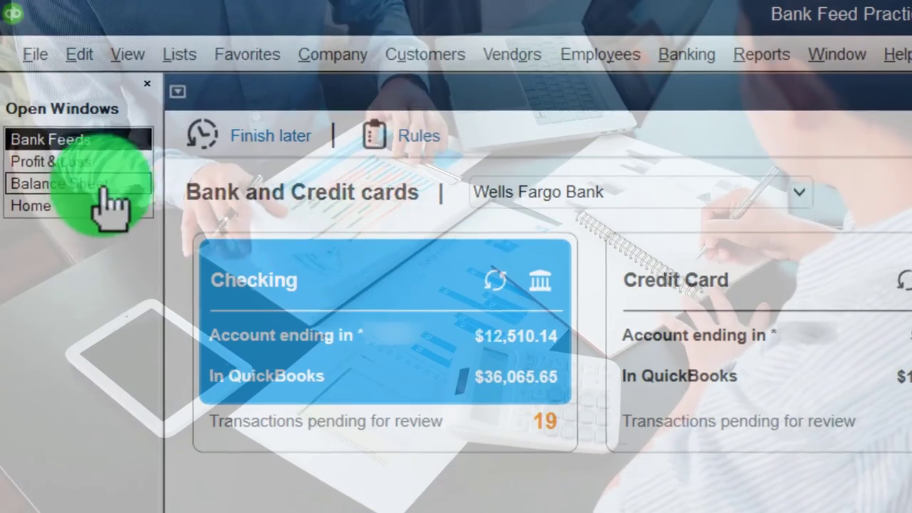
{"action": "left_click", "coordinate": [82, 169]}
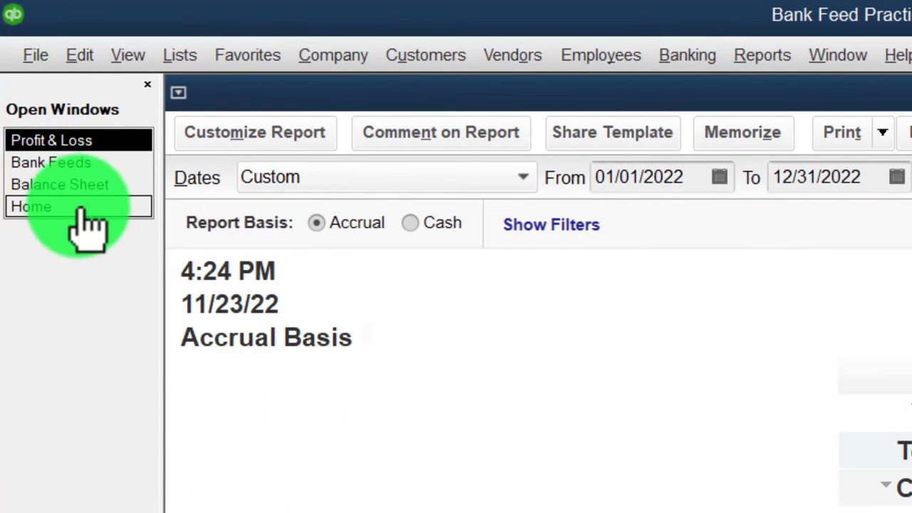
{"action": "left_click", "coordinate": [80, 185]}
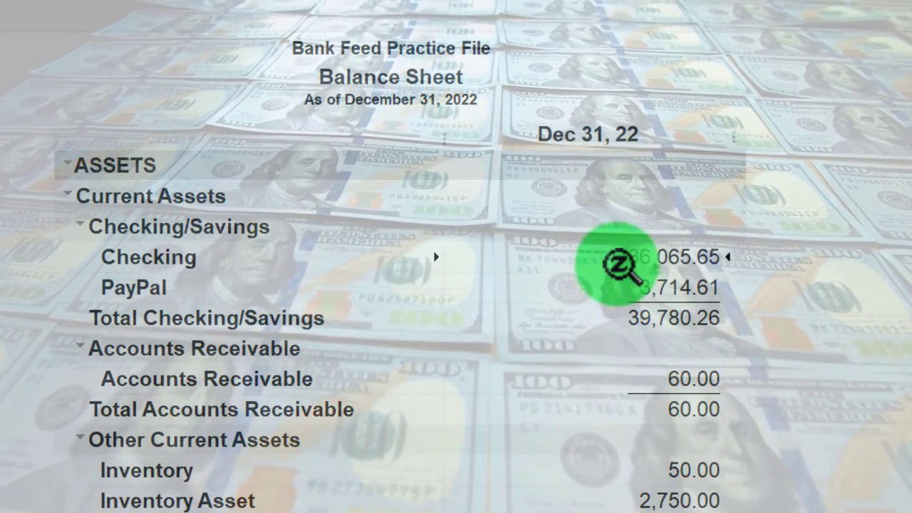
{"action": "scroll", "coordinate": [559, 428], "scroll_direction": "down", "scroll_amount": 3}
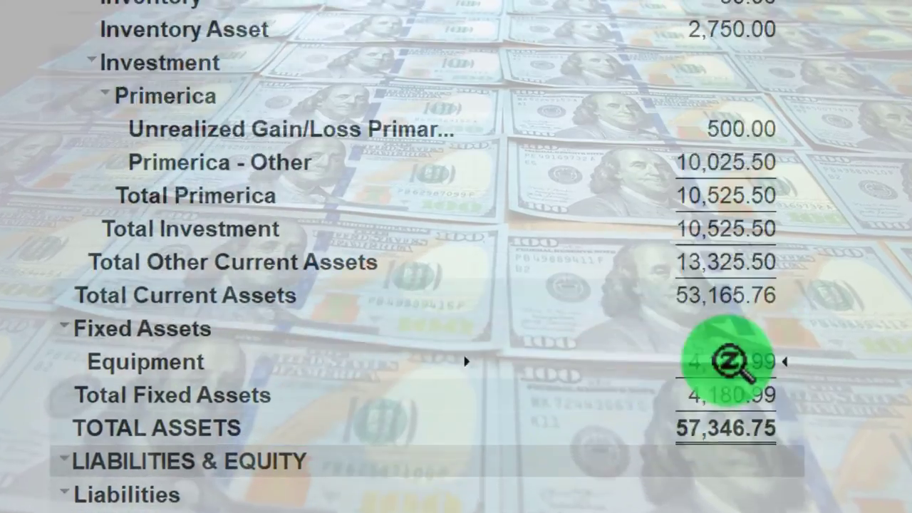
{"action": "double_click", "coordinate": [730, 362]}
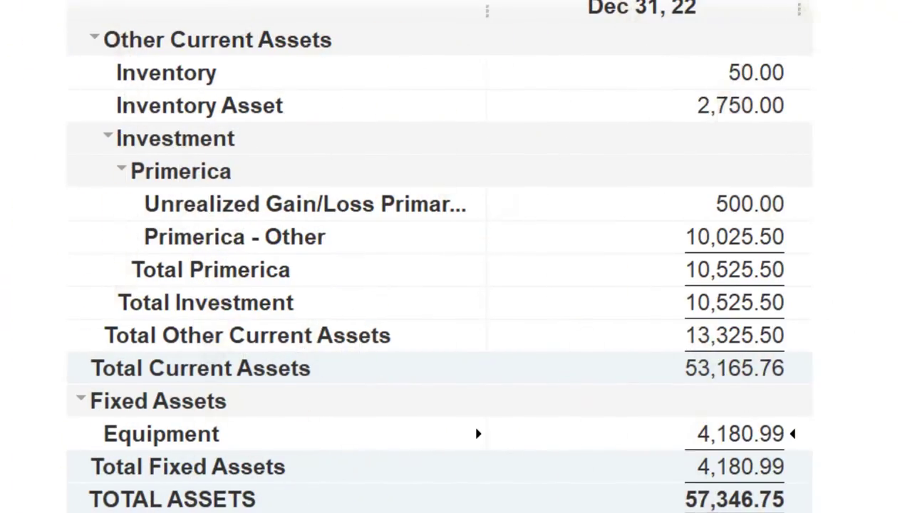
Return to the bank feeds, review the Saresregis rules in the Rules list, and close the list.
{"action": "left_click", "coordinate": [74, 135]}
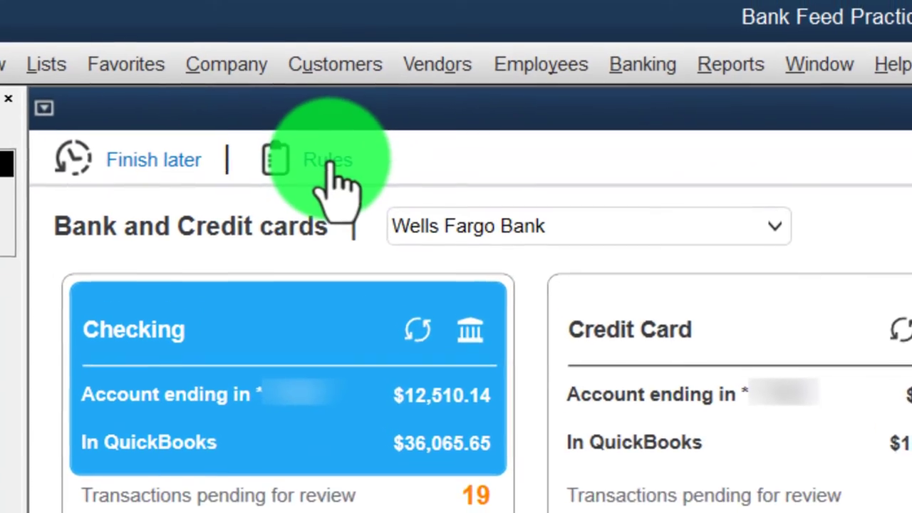
{"action": "left_click", "coordinate": [368, 95]}
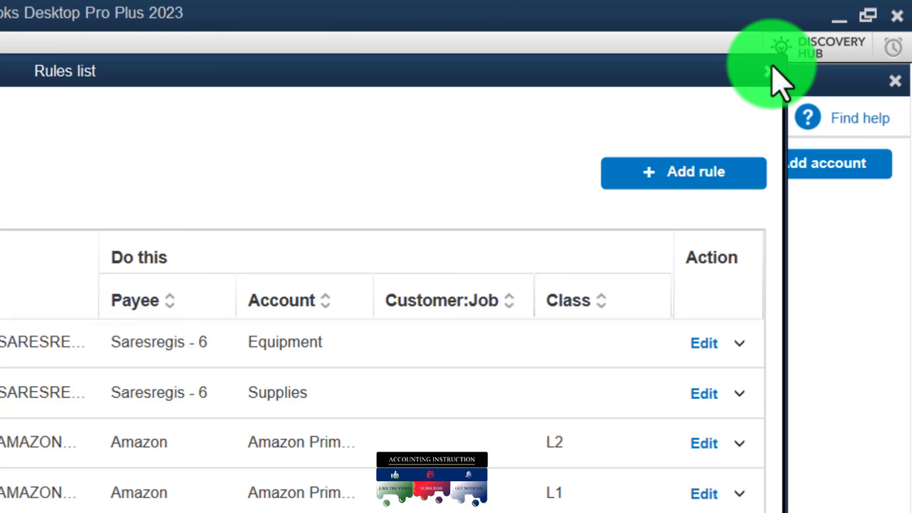
{"action": "left_click", "coordinate": [771, 71]}
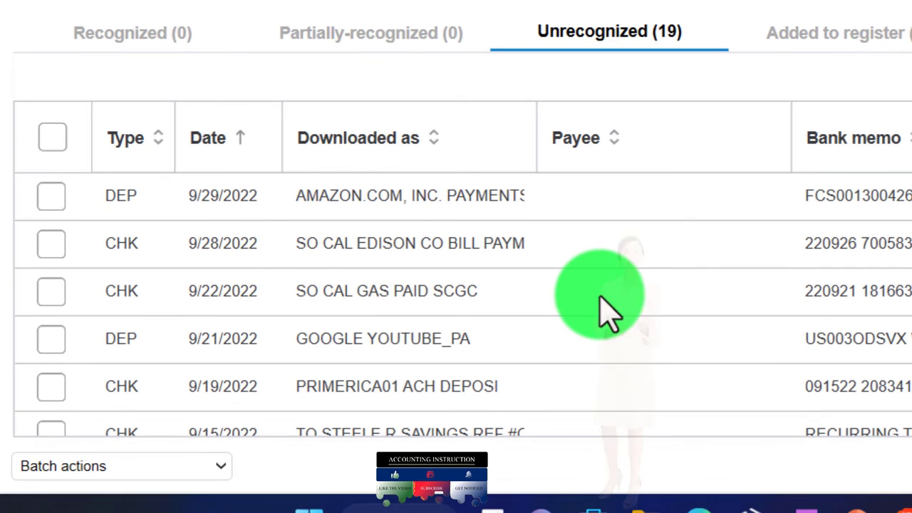